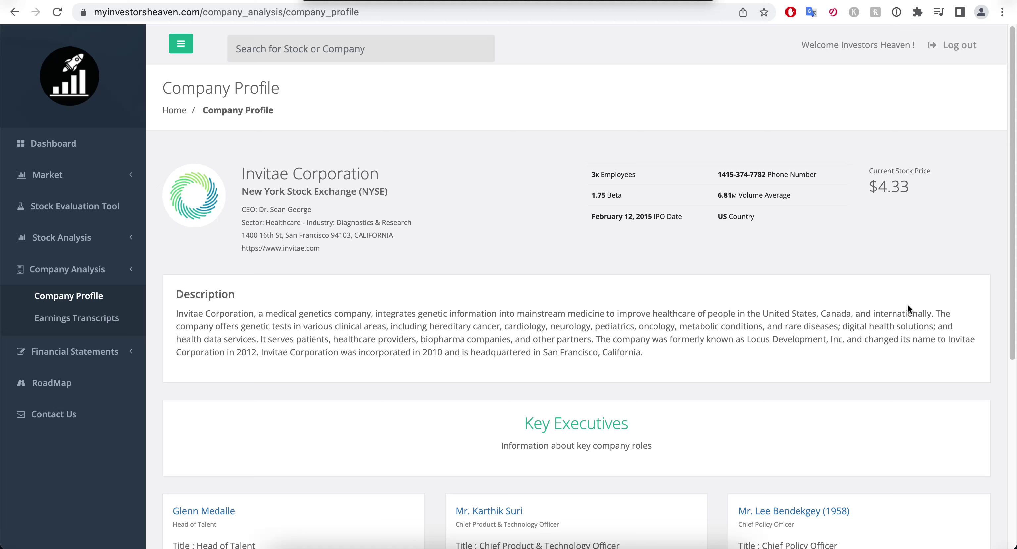
# - Open the Stock Analysis page for Invitae, display the 1 Year price chart, and highlight the percentage below the 1 Year High
pyautogui.click(67, 239)
pyautogui.click(68, 265)
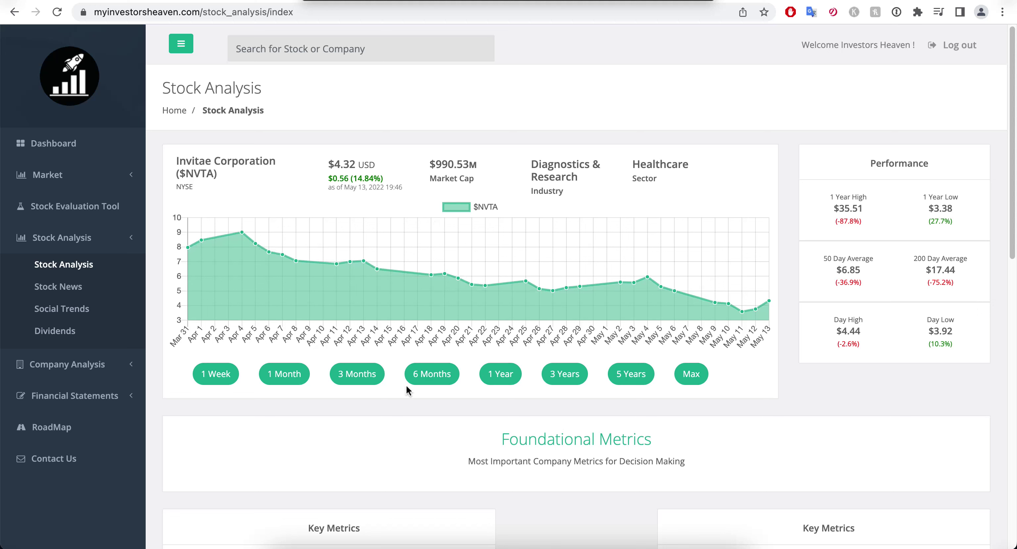
pyautogui.click(493, 381)
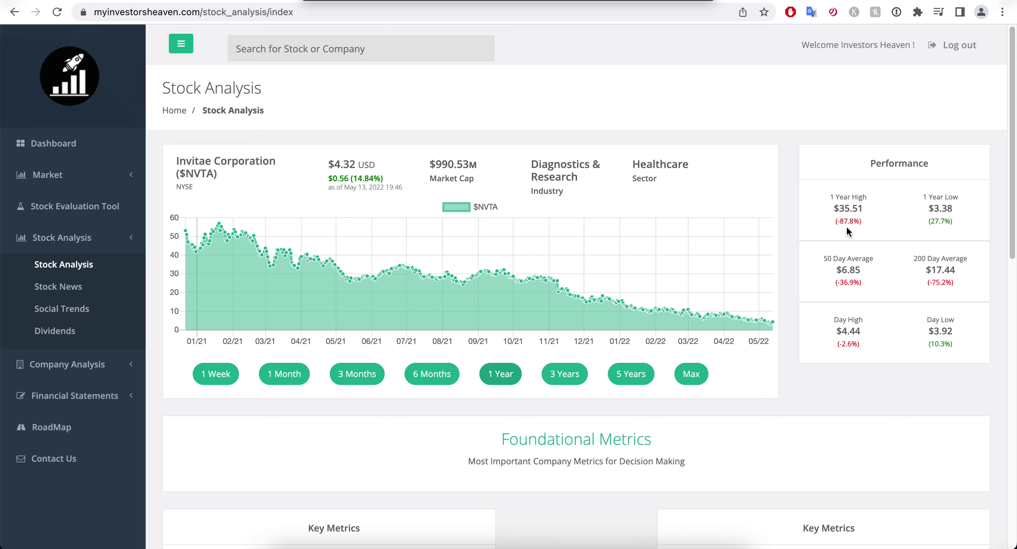
pyautogui.moveTo(835, 221); pyautogui.dragTo(854, 222)
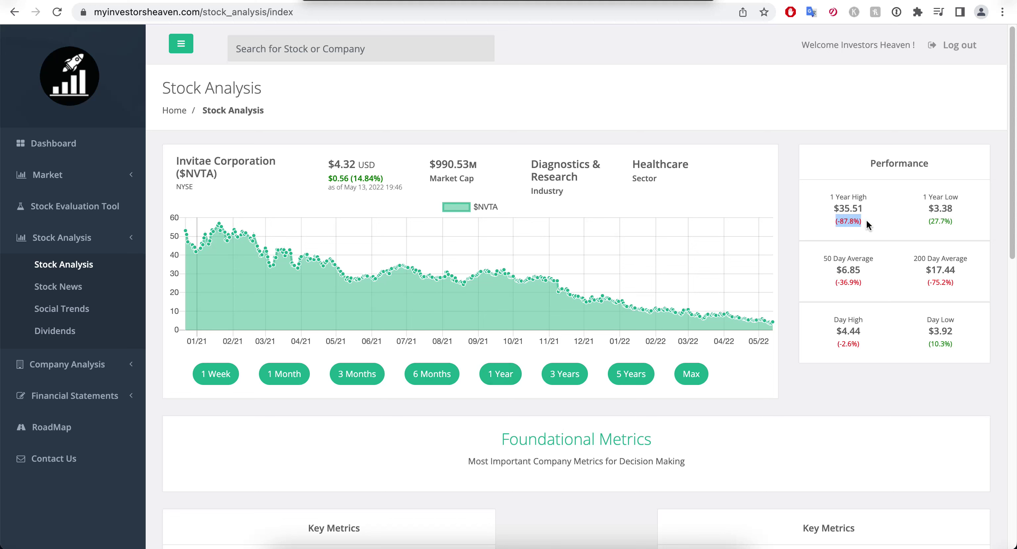
pyautogui.click(866, 219)
# - Display Invitae's Max price history and review the chart and the Foundational Metrics section
pyautogui.click(691, 374)
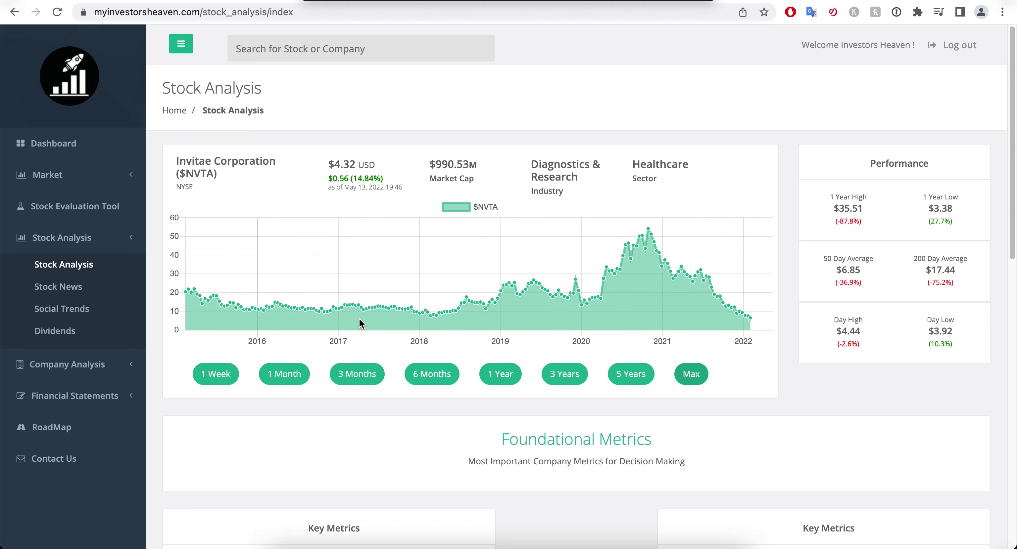
pyautogui.moveTo(183, 298)
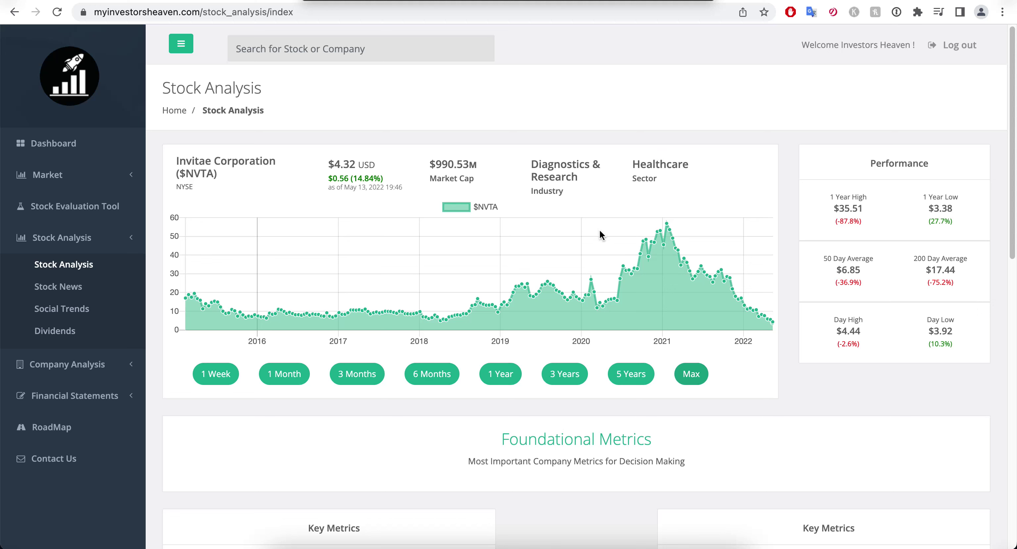
pyautogui.scroll(-2, 584, 233)
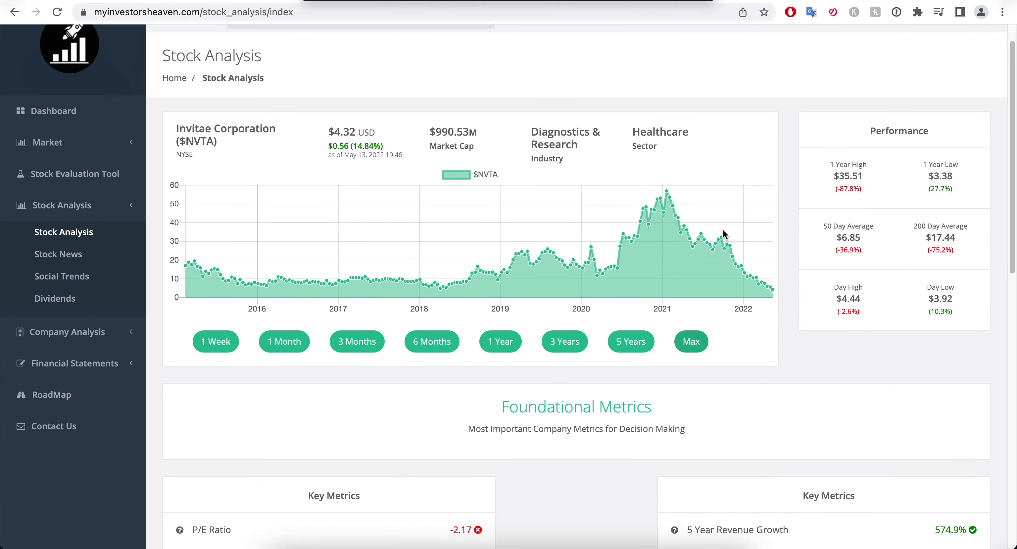
pyautogui.scroll(-5, 789, 221)
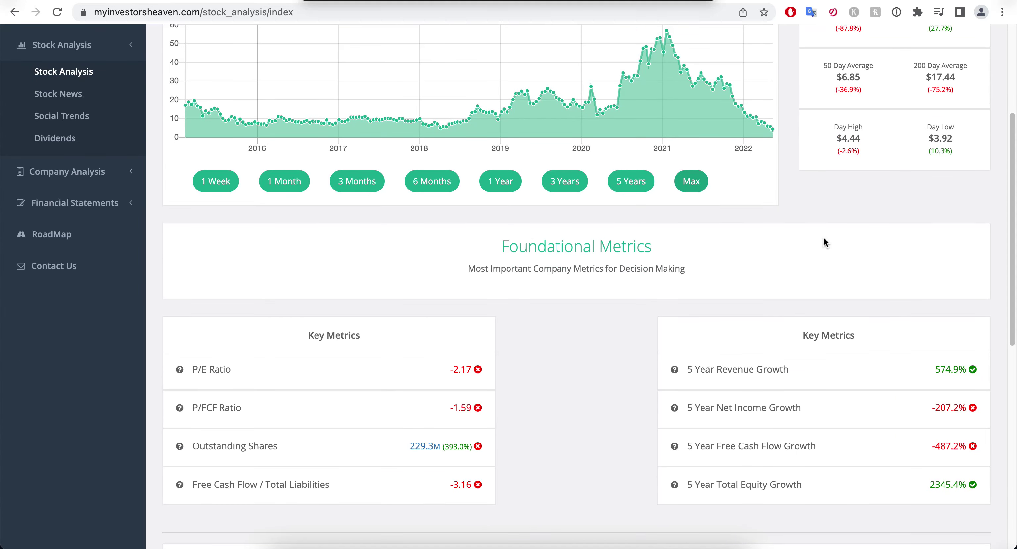
pyautogui.scroll(-1, 790, 225)
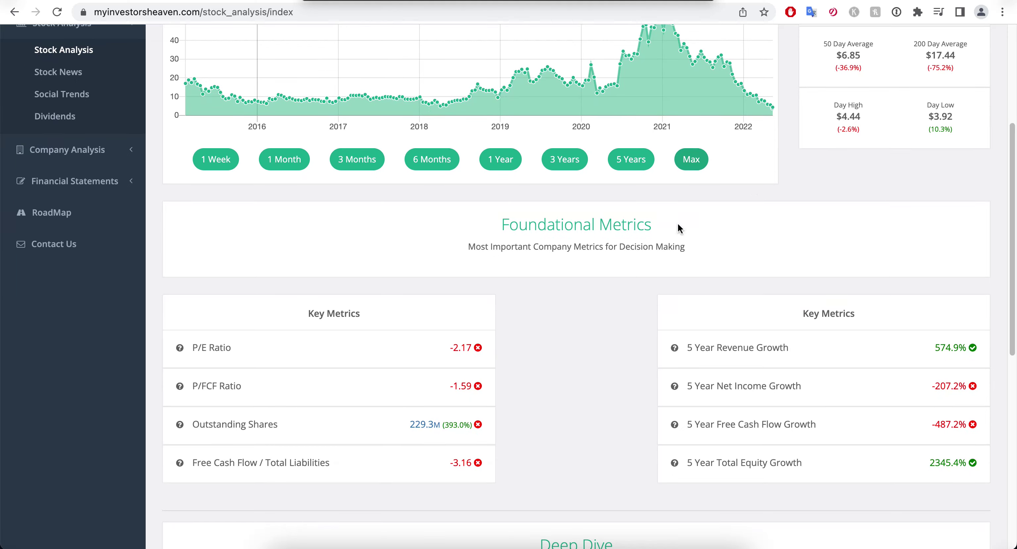
# - Open Invitae's Stock News and read the summary of the article "Invitae: Cathie Wood's Big Loss Can Be Your Big Gain"
pyautogui.click(58, 73)
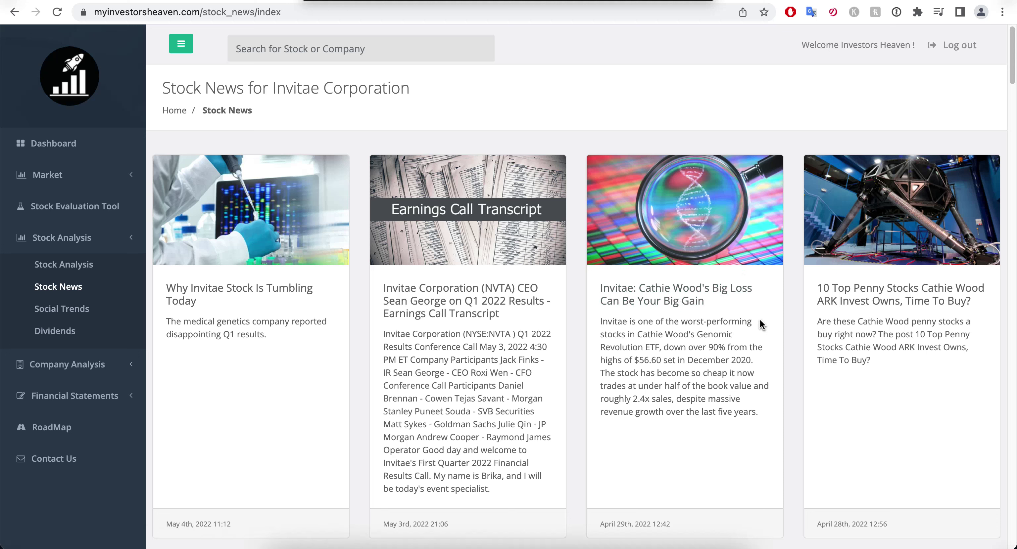
pyautogui.scroll(-3, 789, 314)
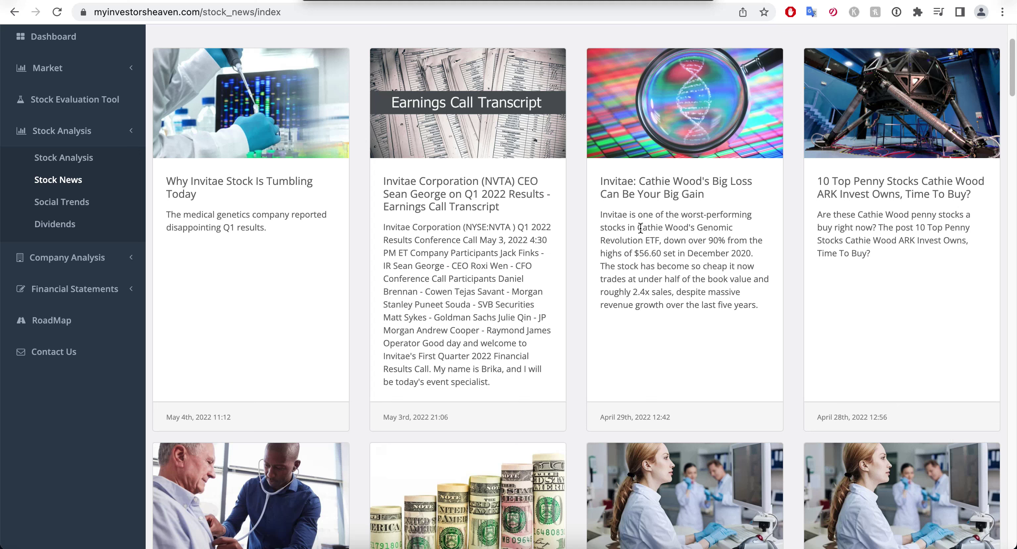
pyautogui.moveTo(620, 241); pyautogui.dragTo(667, 241)
pyautogui.click(663, 242)
pyautogui.moveTo(630, 292); pyautogui.dragTo(673, 292)
pyautogui.click(675, 292)
pyautogui.scroll(3, 675, 294)
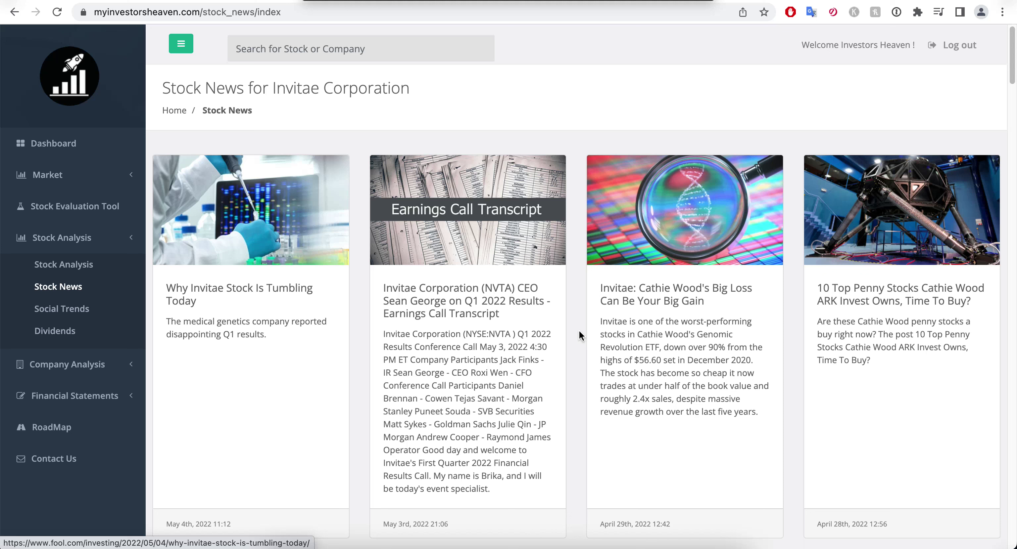
pyautogui.moveTo(633, 360); pyautogui.dragTo(660, 361)
pyautogui.click(660, 360)
# - Return to the Stock Analysis page and inspect the P/E Ratio and Outstanding Shares history charts under Key Metrics
pyautogui.click(63, 265)
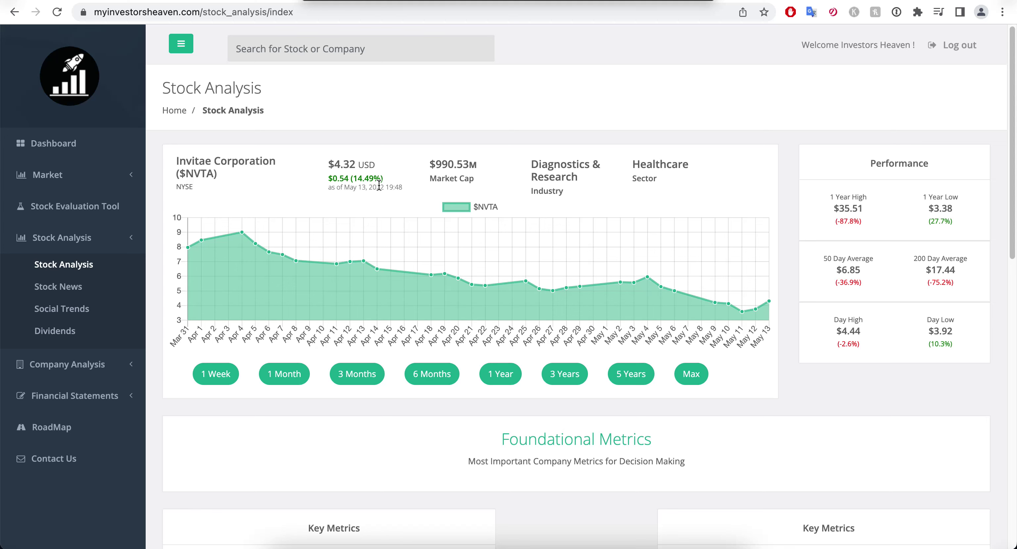
pyautogui.scroll(-3, 552, 206)
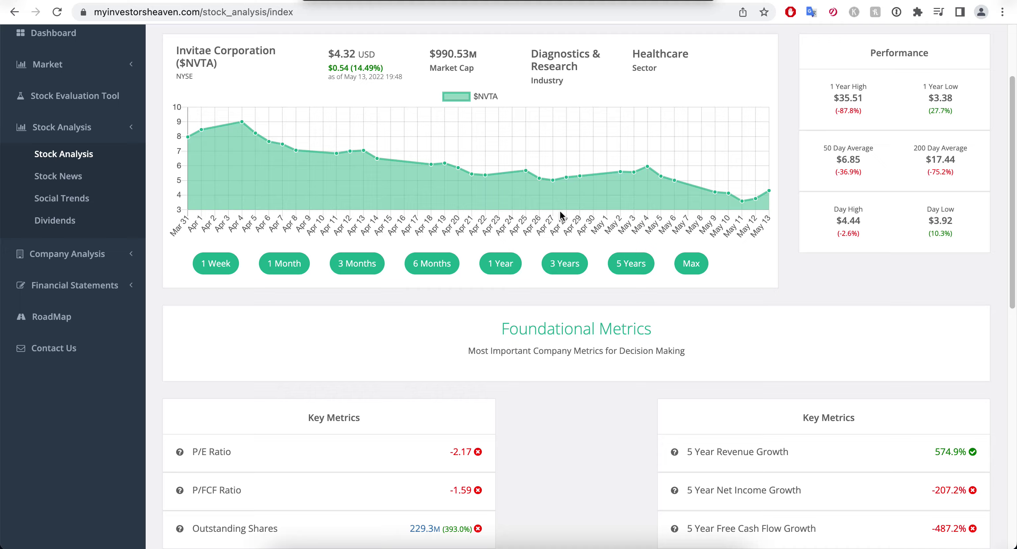
pyautogui.scroll(-4, 560, 215)
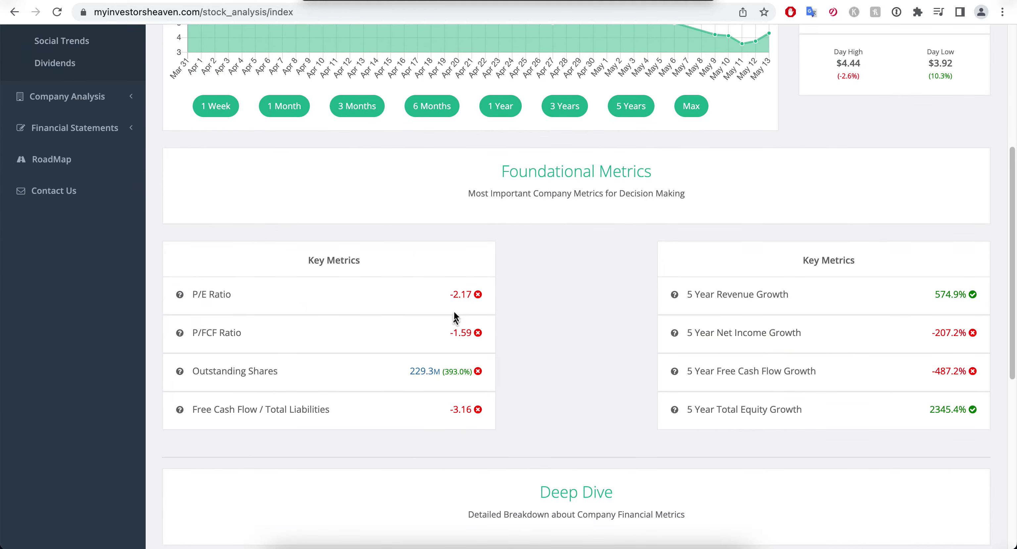
pyautogui.moveTo(451, 301)
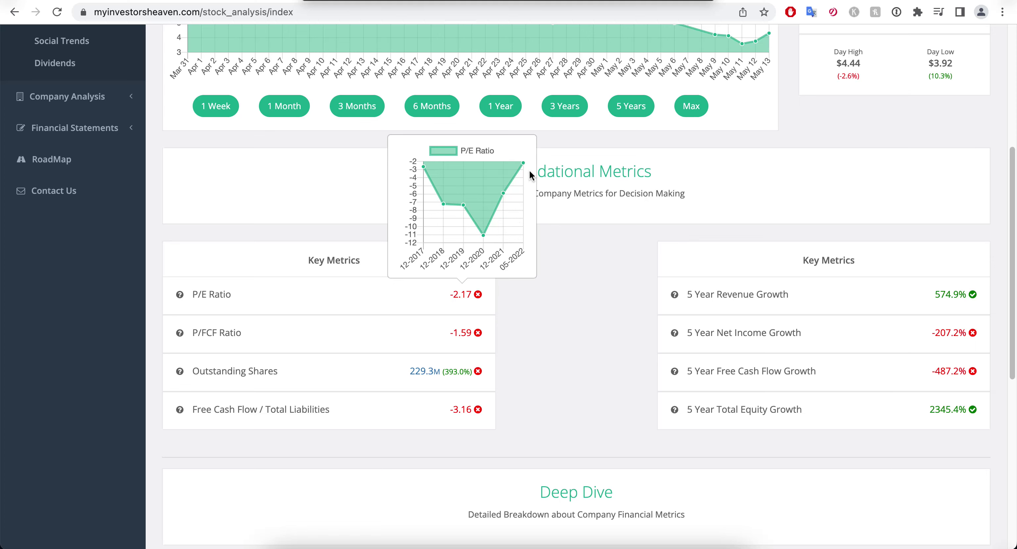
pyautogui.scroll(-1, 498, 300)
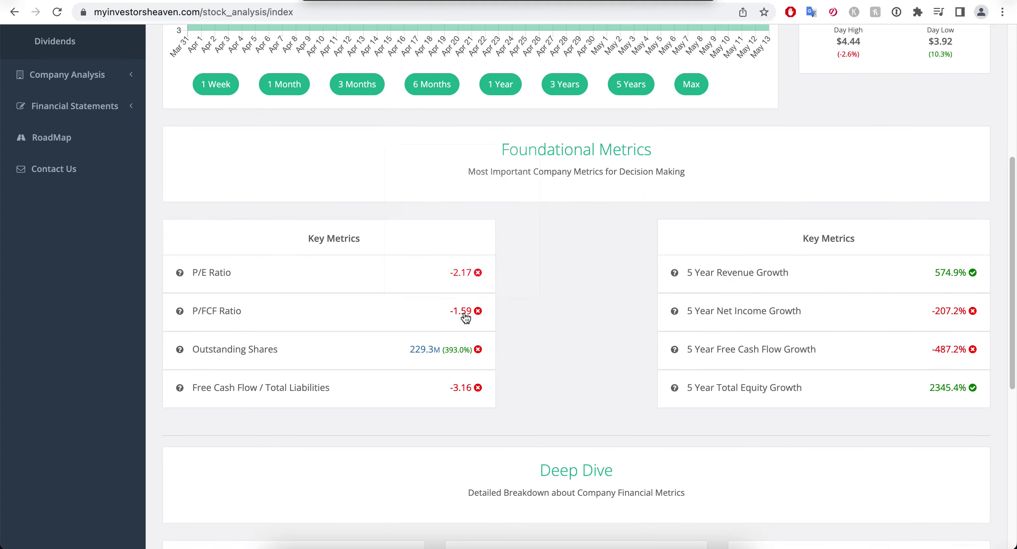
pyautogui.moveTo(426, 355)
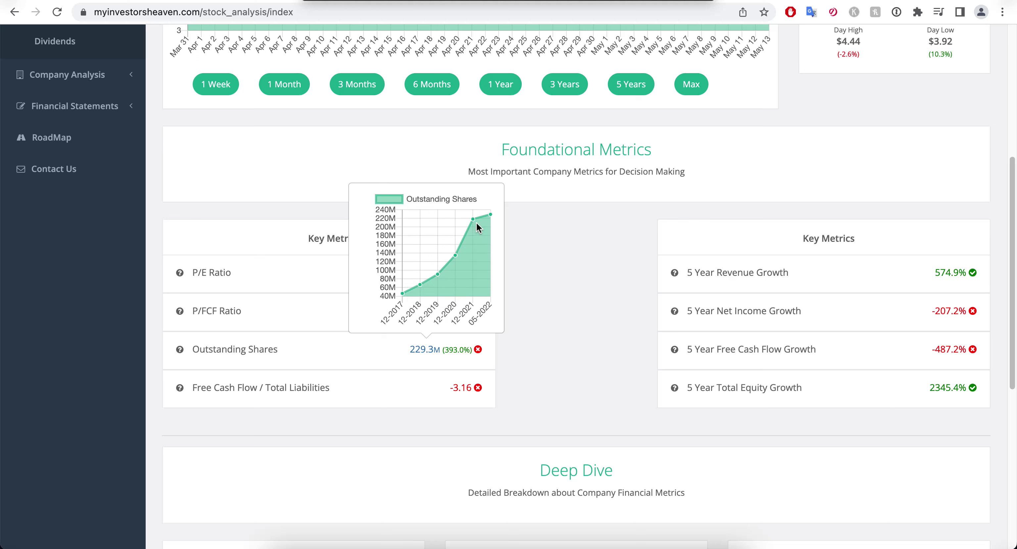
pyautogui.moveTo(475, 224)
# - Display the 1 Year price chart, and examine the Outstanding Shares history and the Free Cash Flow / Total Liabilities metric
pyautogui.scroll(7, 568, 268)
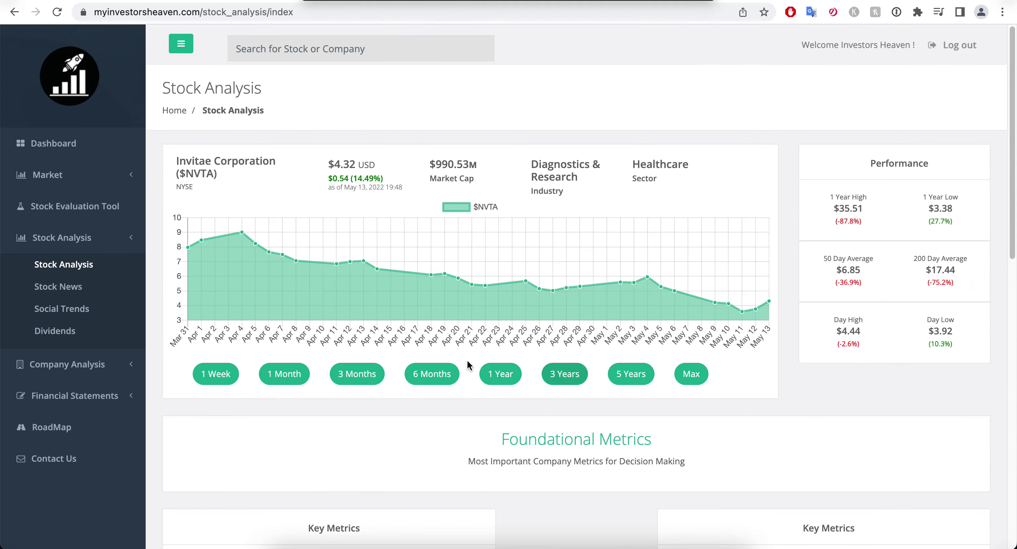
pyautogui.click(490, 373)
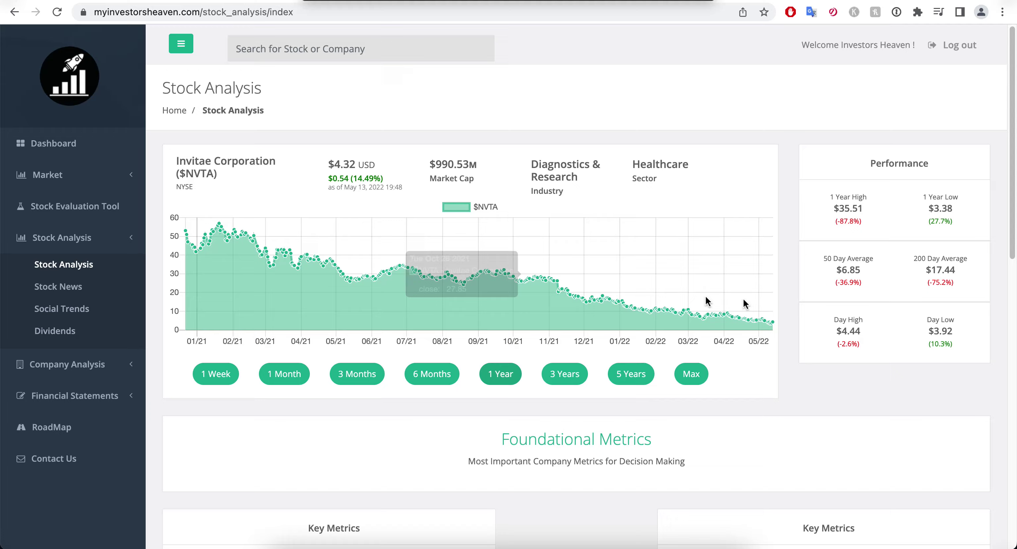
pyautogui.scroll(-2, 686, 263)
pyautogui.scroll(-5, 522, 247)
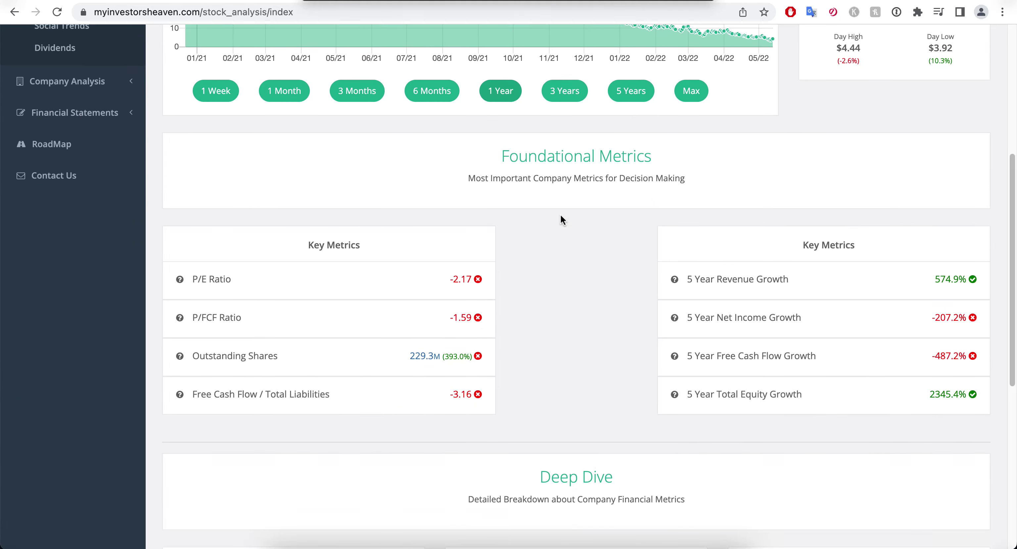
pyautogui.click(433, 361)
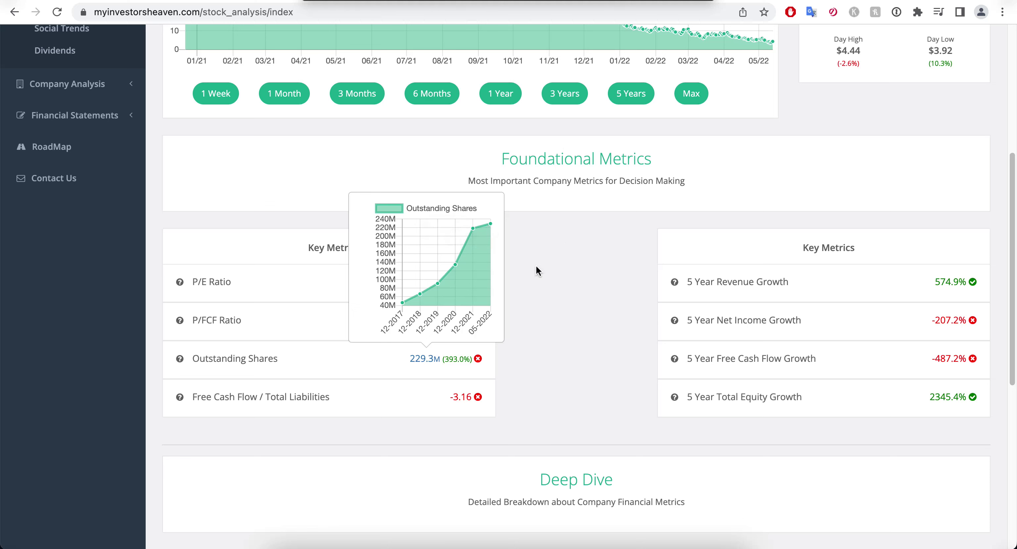
pyautogui.click(434, 364)
pyautogui.click(432, 362)
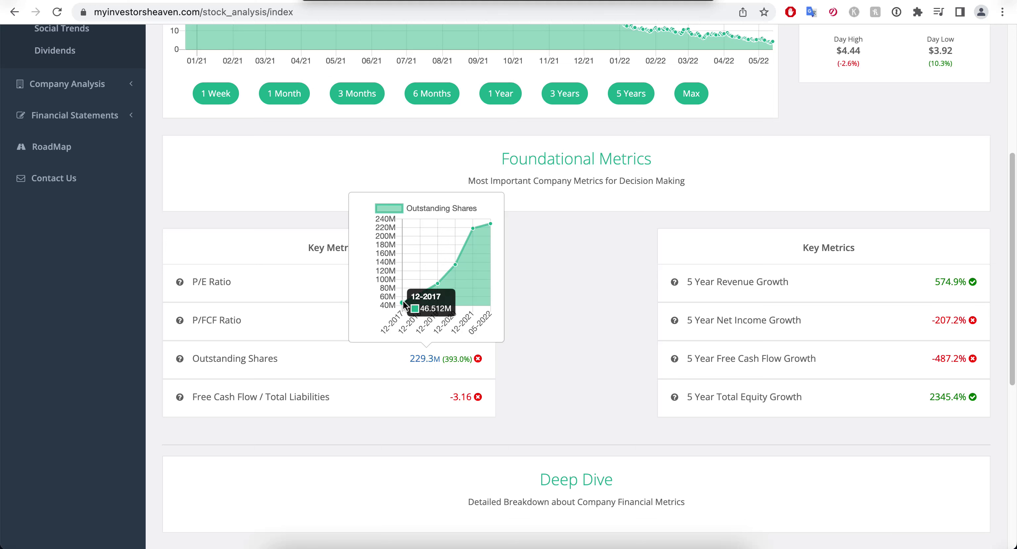
pyautogui.click(444, 363)
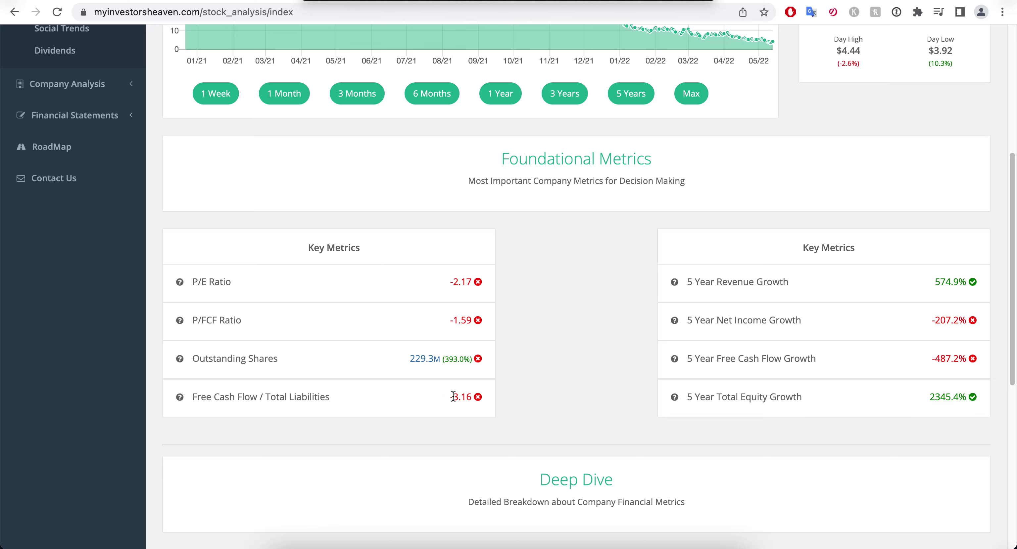
pyautogui.click(287, 398)
# - Inspect the 5-year revenue, net income, free cash flow and total equity growth metrics, and compare them with the Outstanding Shares history
pyautogui.moveTo(950, 286)
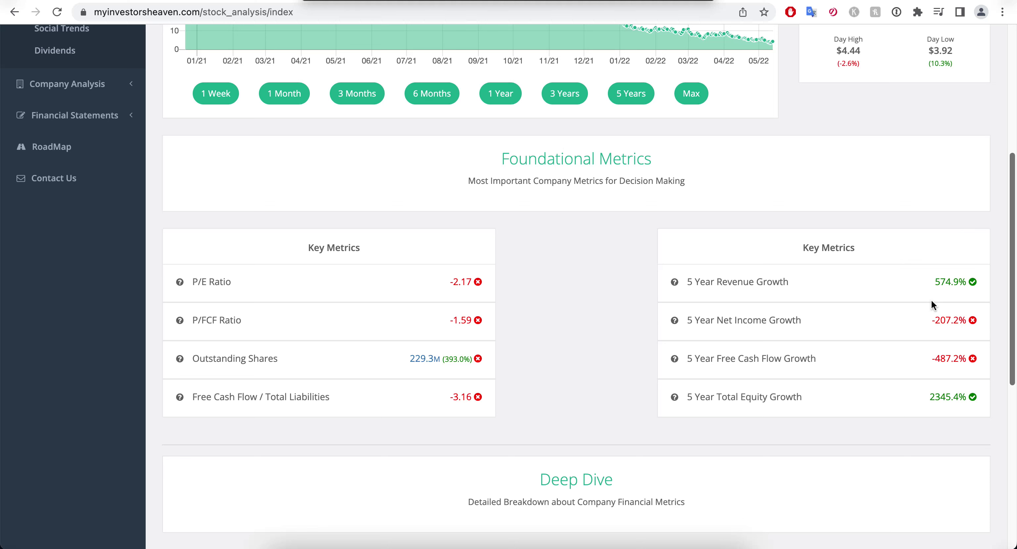
pyautogui.moveTo(941, 320)
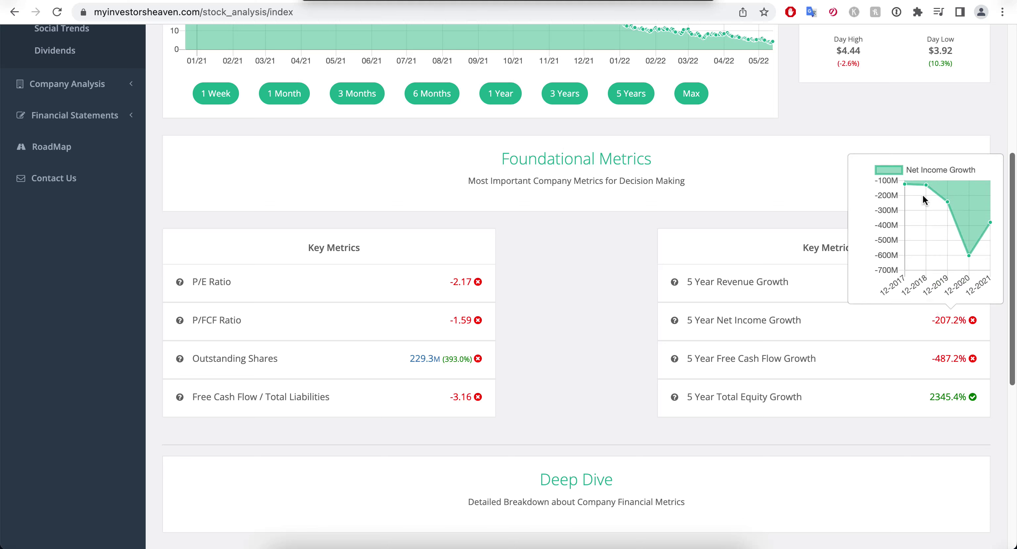
pyautogui.moveTo(948, 368)
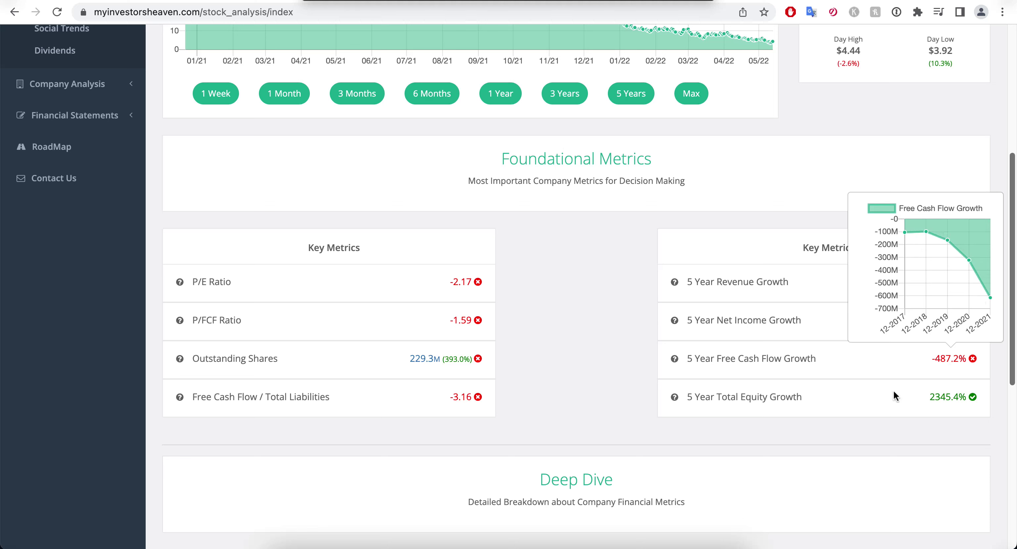
pyautogui.moveTo(949, 406)
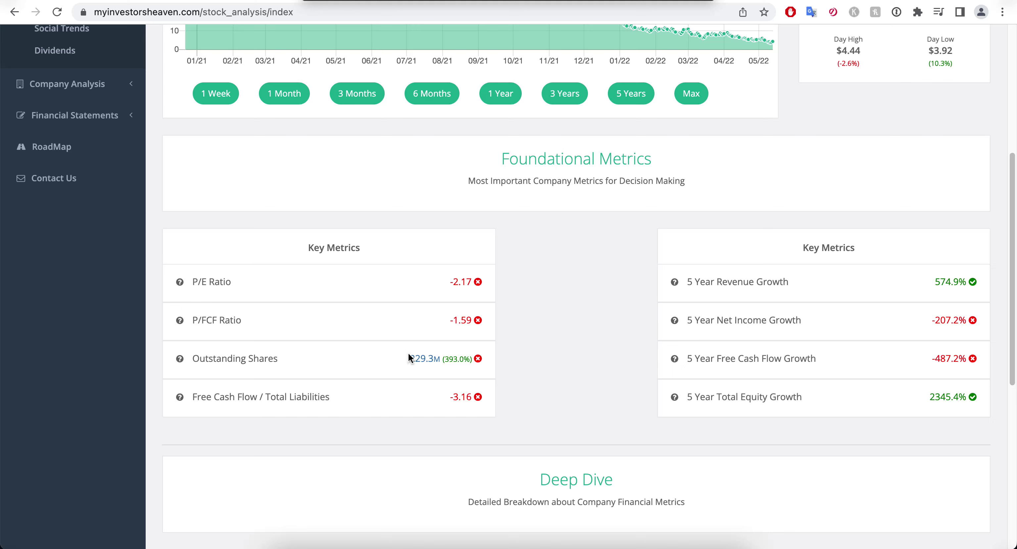
pyautogui.moveTo(417, 361)
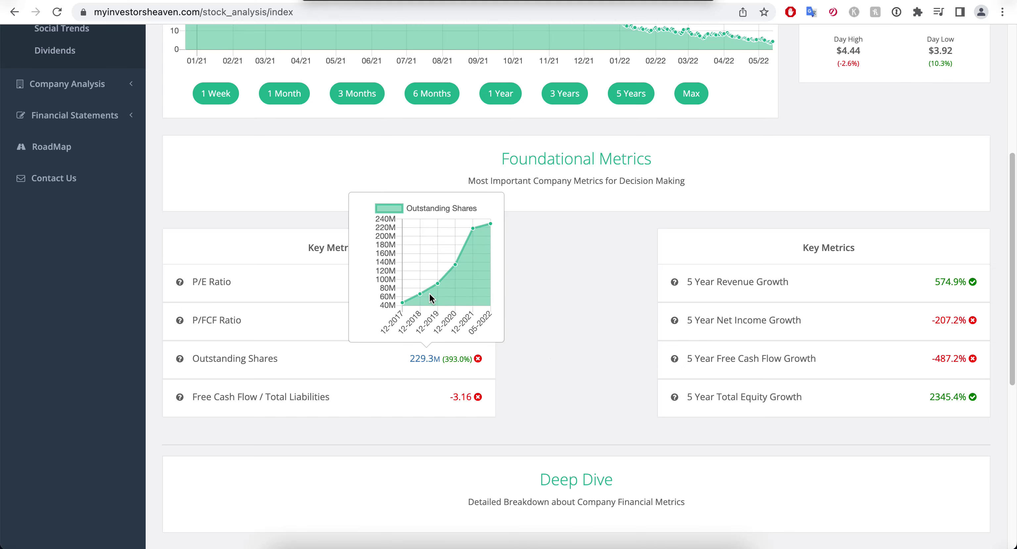
# - Review the Deep Dive metrics for profitability, debt, return on investment, equity/book, dividends and growth
pyautogui.scroll(-5, 631, 259)
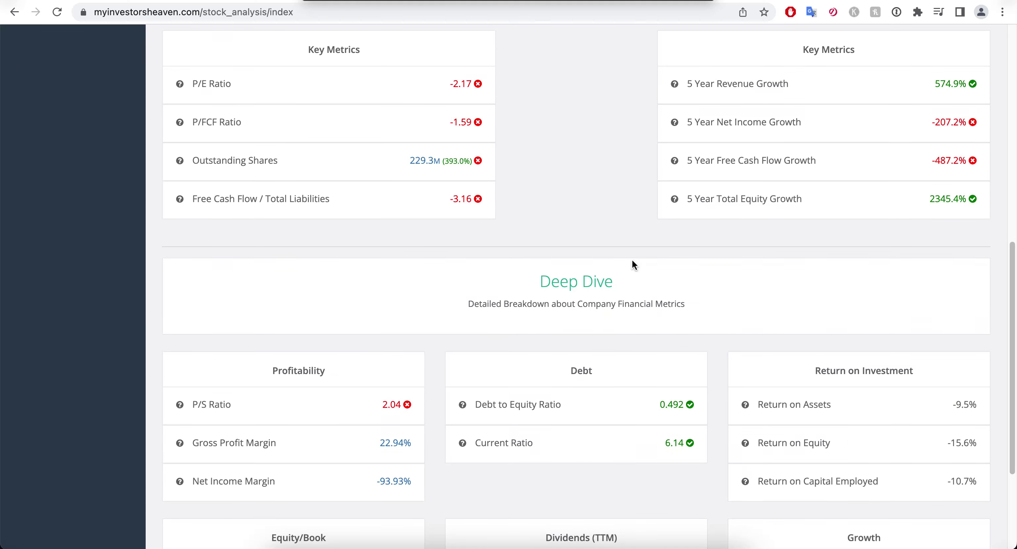
pyautogui.scroll(-2, 632, 260)
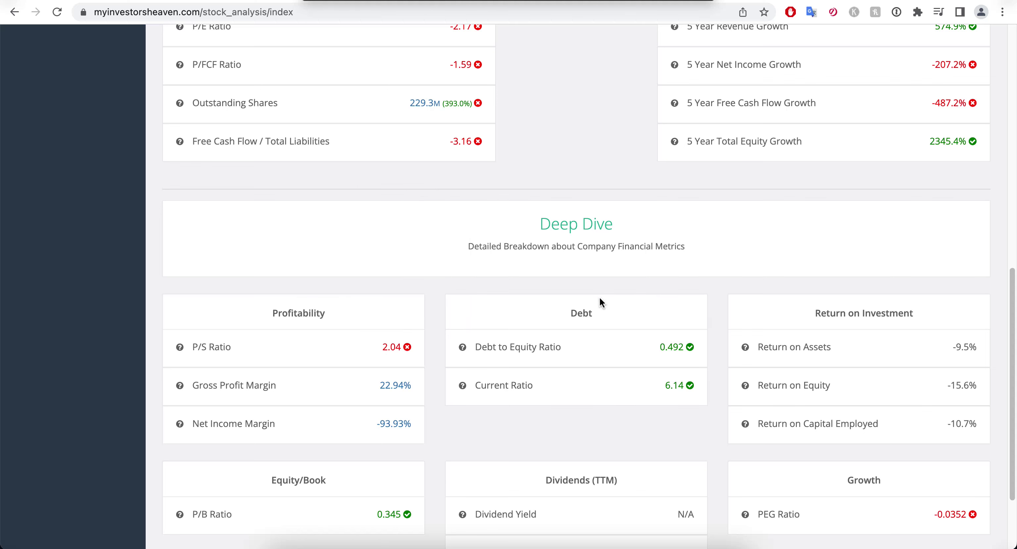
pyautogui.moveTo(680, 354)
pyautogui.scroll(-1, 572, 347)
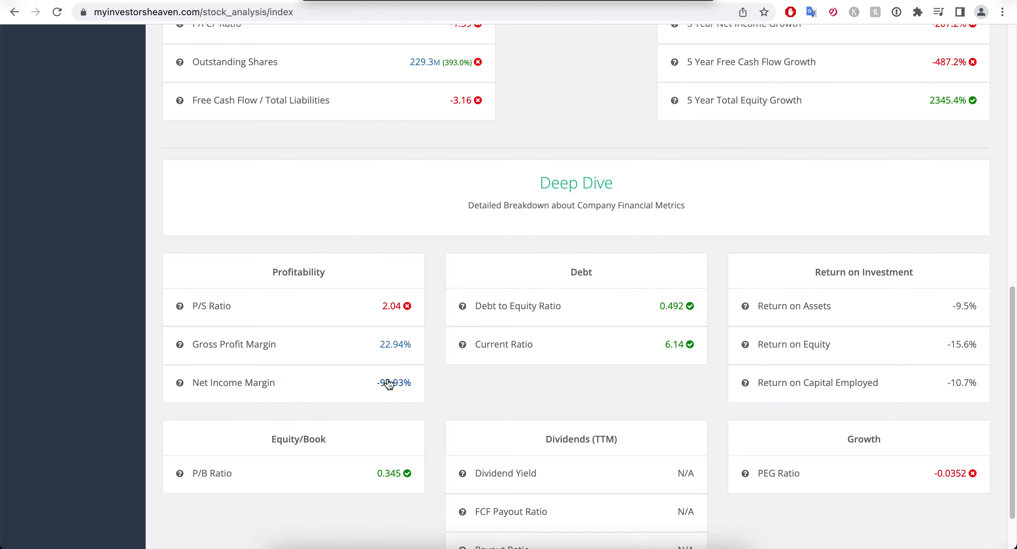
pyautogui.scroll(-2, 488, 383)
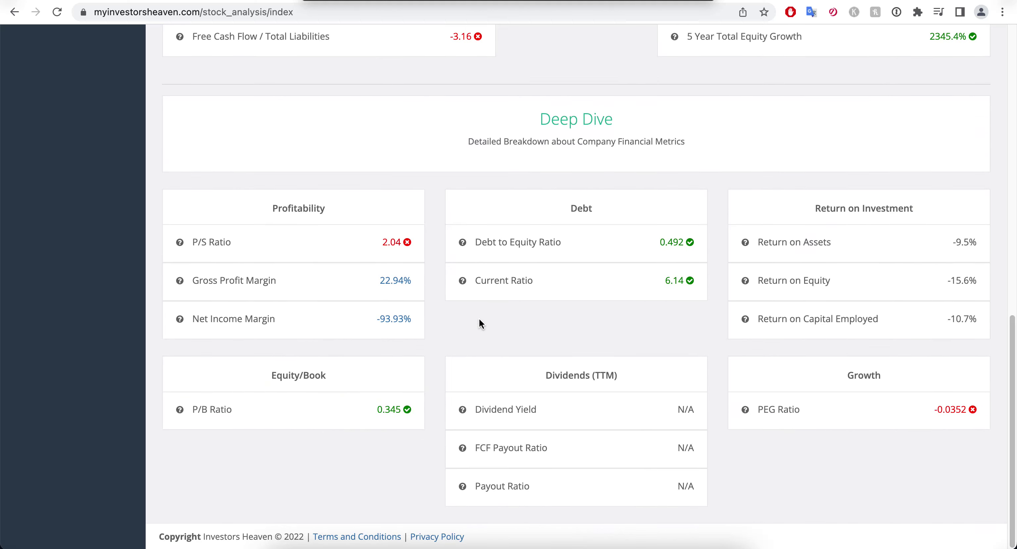
# - Open Invitae's annual Income Statement and review it from the FY 2017 to FY 2021 revenue down to Net Income
pyautogui.scroll(15, 480, 321)
pyautogui.click(67, 396)
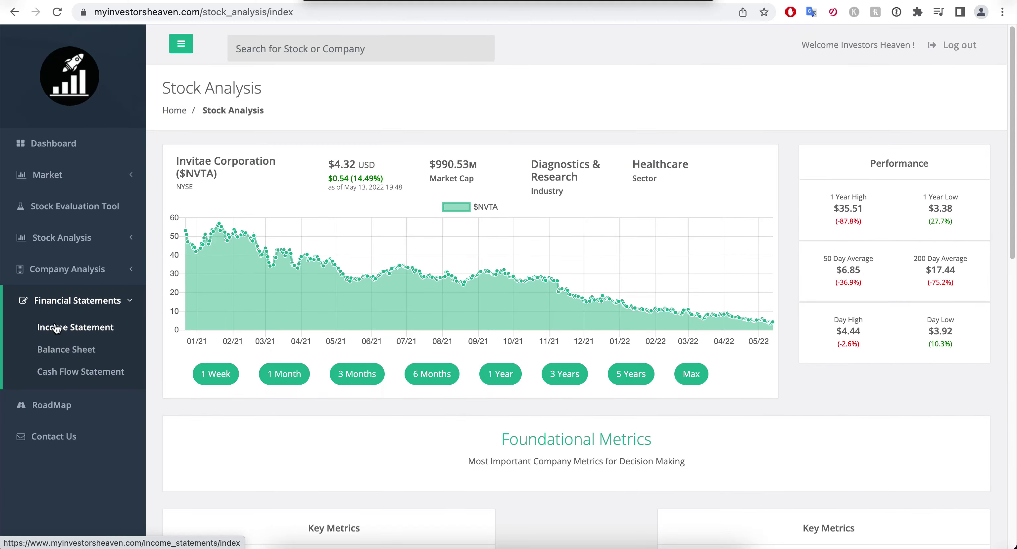
pyautogui.click(57, 329)
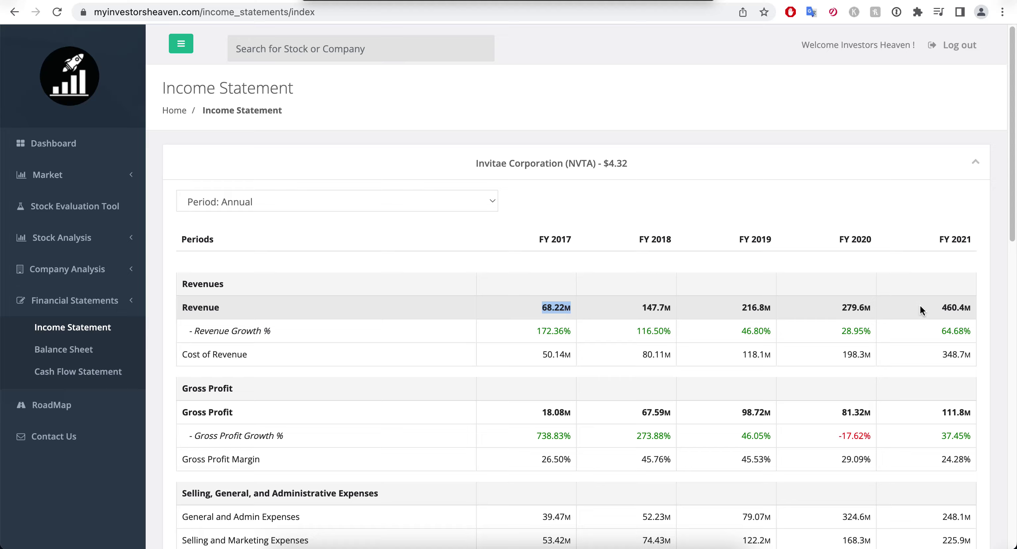
pyautogui.doubleClick(952, 308)
pyautogui.scroll(-10, 896, 308)
pyautogui.scroll(-3, 895, 307)
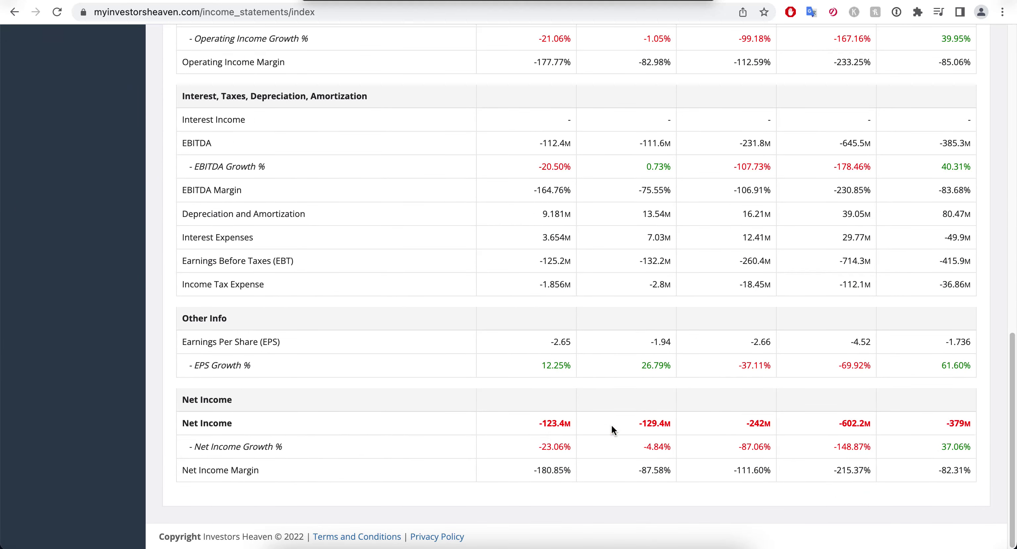
# - Examine the Net Income row of the annual Income Statement across FY 2017 to FY 2021
pyautogui.doubleClick(568, 423)
pyautogui.click(769, 422)
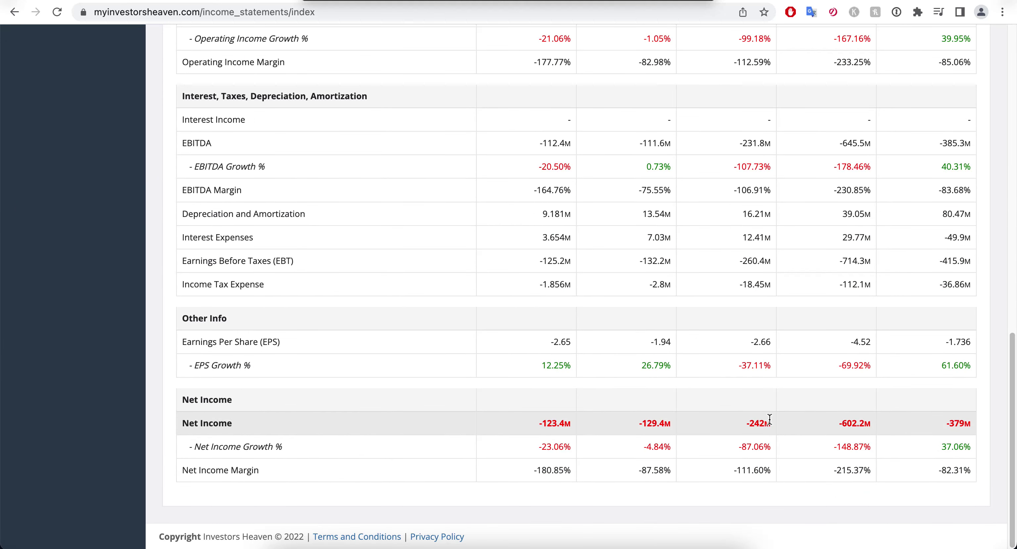
pyautogui.click(849, 423)
pyautogui.scroll(20, 947, 243)
pyautogui.scroll(-20, 947, 243)
pyautogui.scroll(20, 950, 428)
# - Open the annual Balance Sheet and examine the Total Equity and Additional Paid In Capital rows from FY 2017 to FY 2021
pyautogui.click(64, 350)
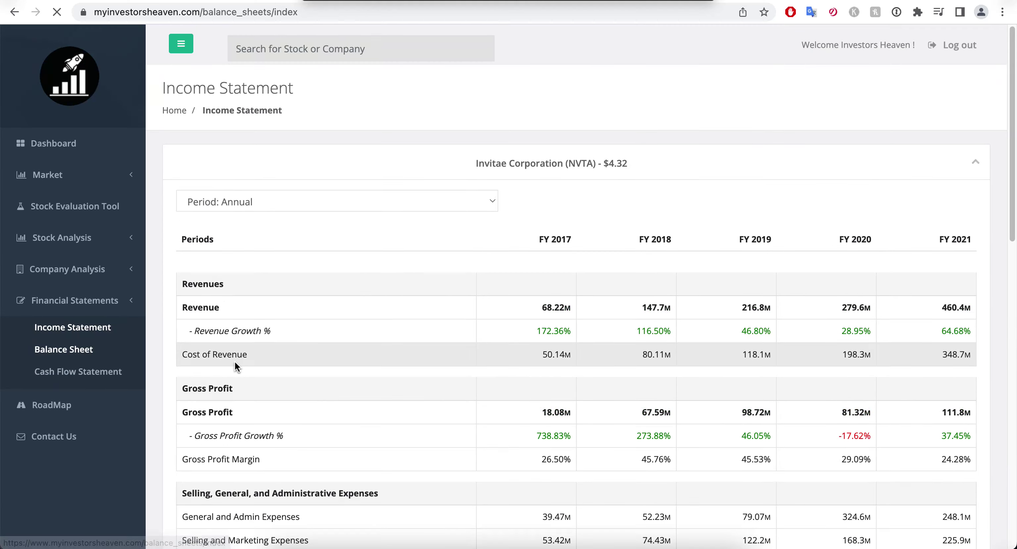
pyautogui.scroll(-20, 601, 339)
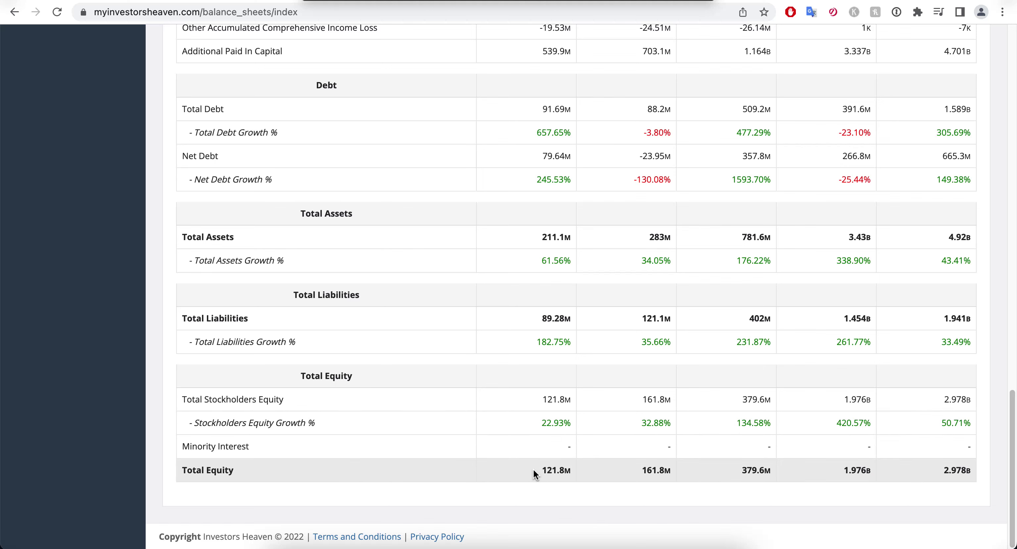
pyautogui.moveTo(533, 469); pyautogui.dragTo(944, 461)
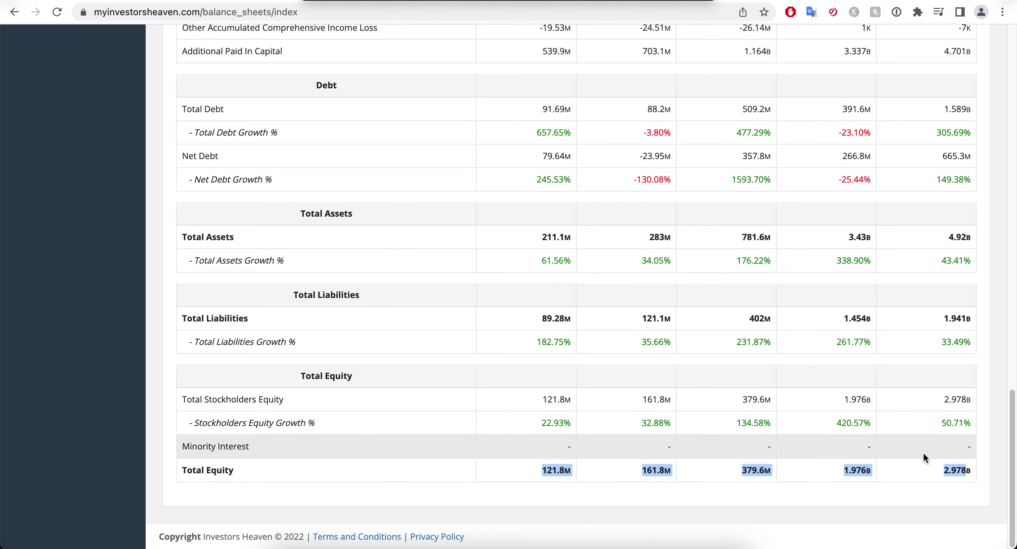
pyautogui.scroll(5, 923, 458)
pyautogui.moveTo(979, 150); pyautogui.dragTo(588, 168)
pyautogui.click(588, 168)
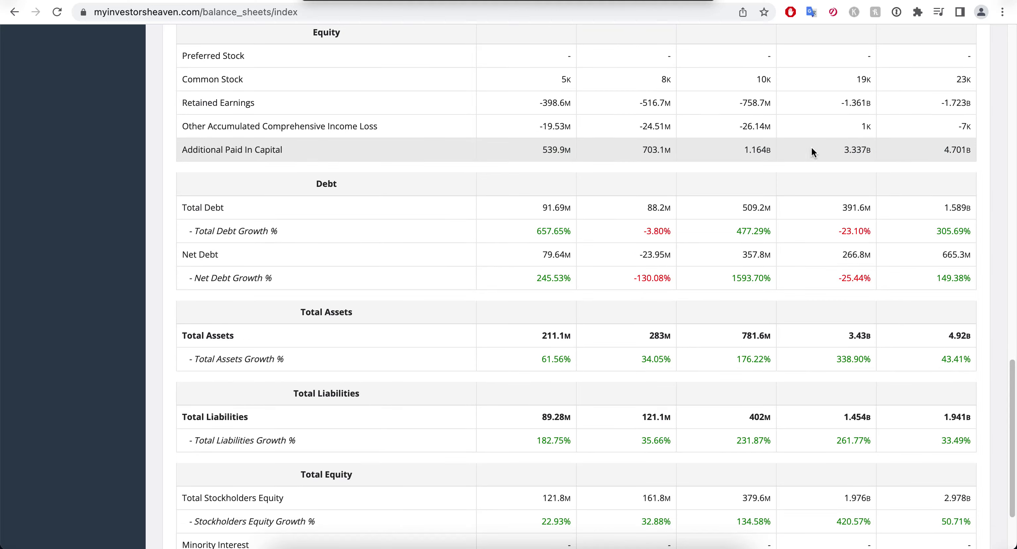
# - Review the FY 2021 Additional Paid In Capital together with the debt, total assets, total liabilities and equity sections of the Balance Sheet
pyautogui.scroll(20, 812, 147)
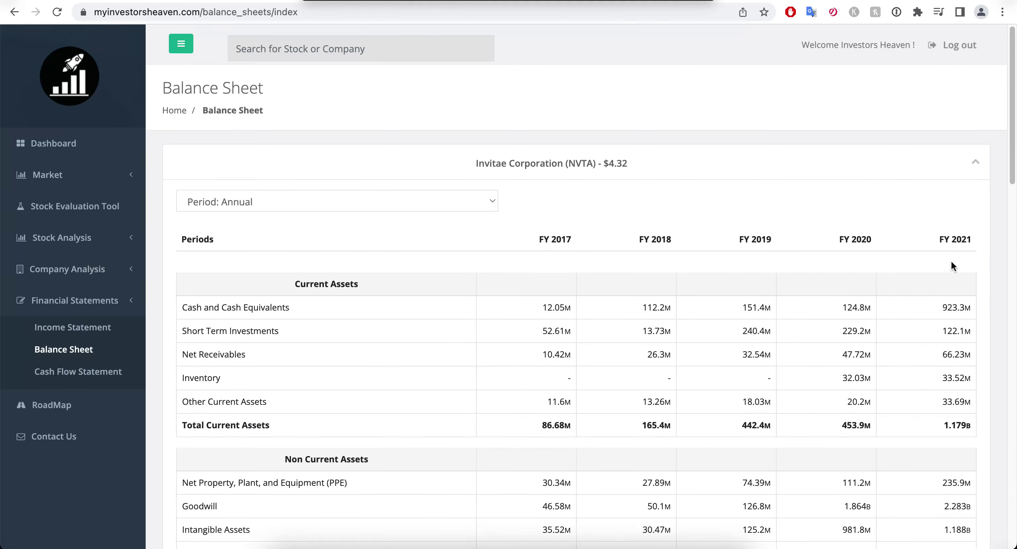
pyautogui.scroll(-20, 951, 265)
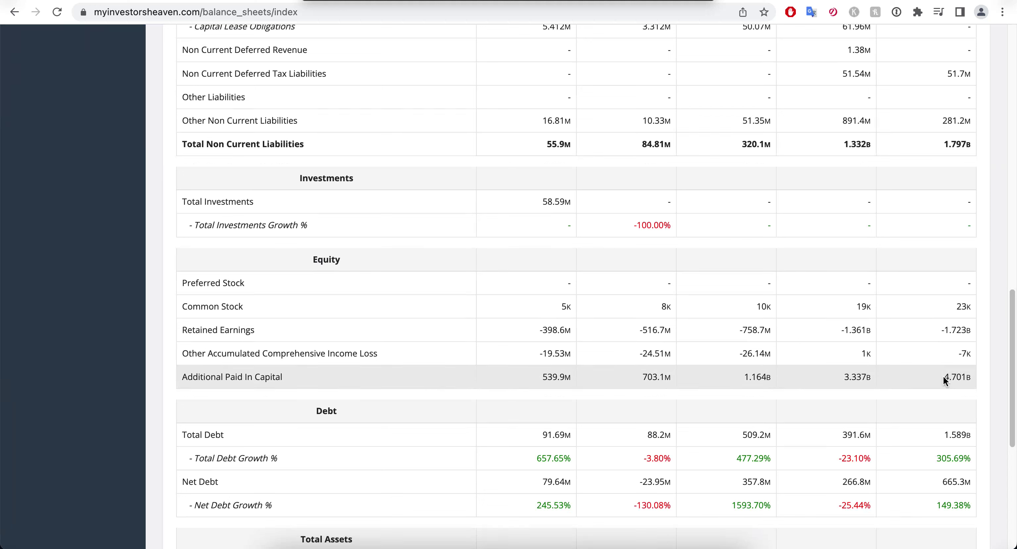
pyautogui.moveTo(935, 378); pyautogui.dragTo(969, 378)
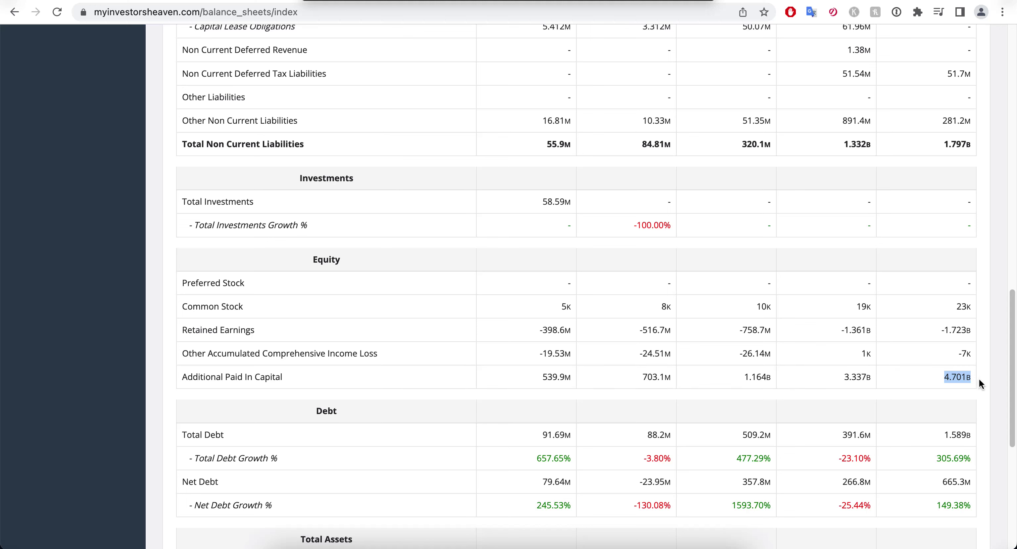
pyautogui.scroll(-5, 897, 350)
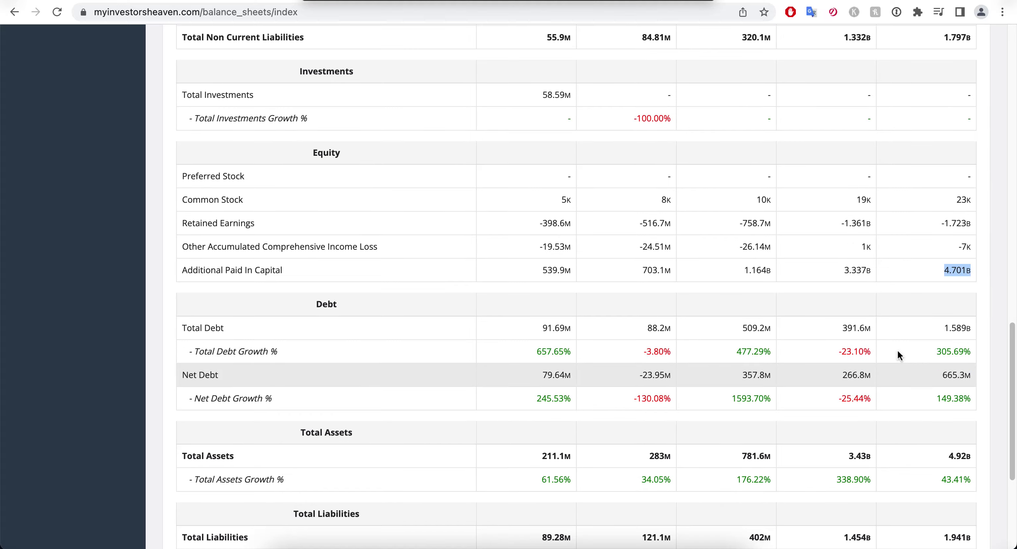
pyautogui.scroll(-5, 907, 326)
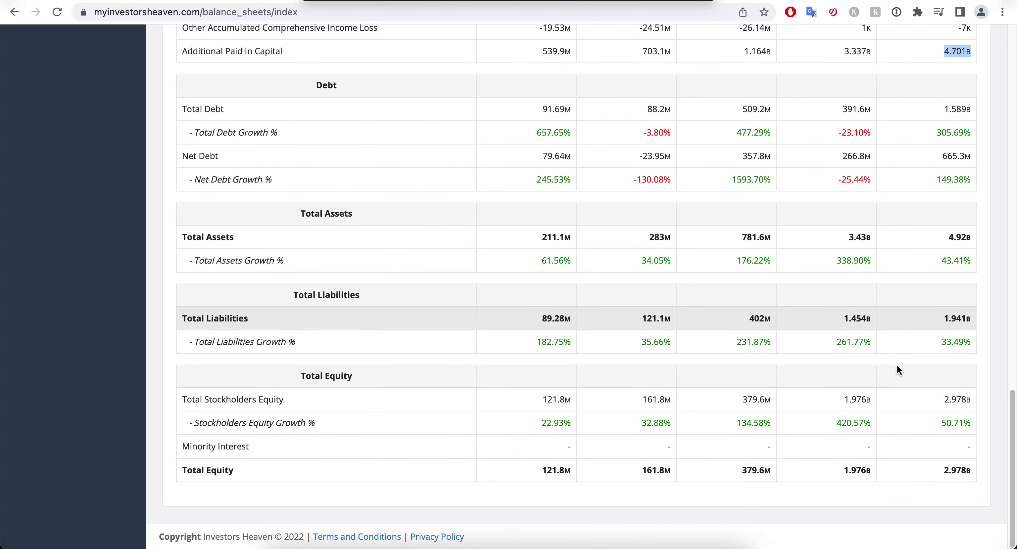
pyautogui.scroll(20, 699, 372)
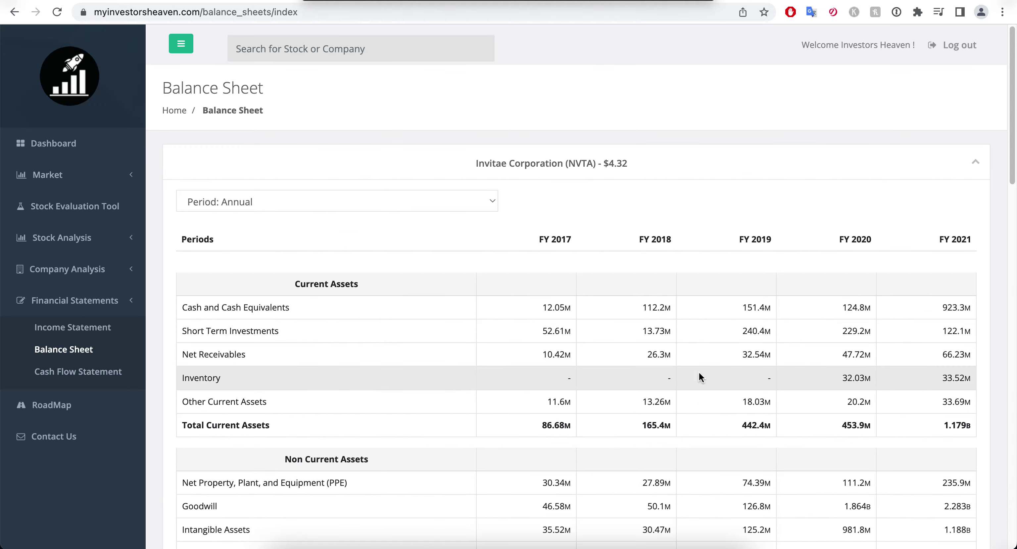
# - Open the annual Cash Flow Statement and examine Net Income, FY 2021 Net Cash Provided By Operating Activities and the investing activities
pyautogui.click(112, 378)
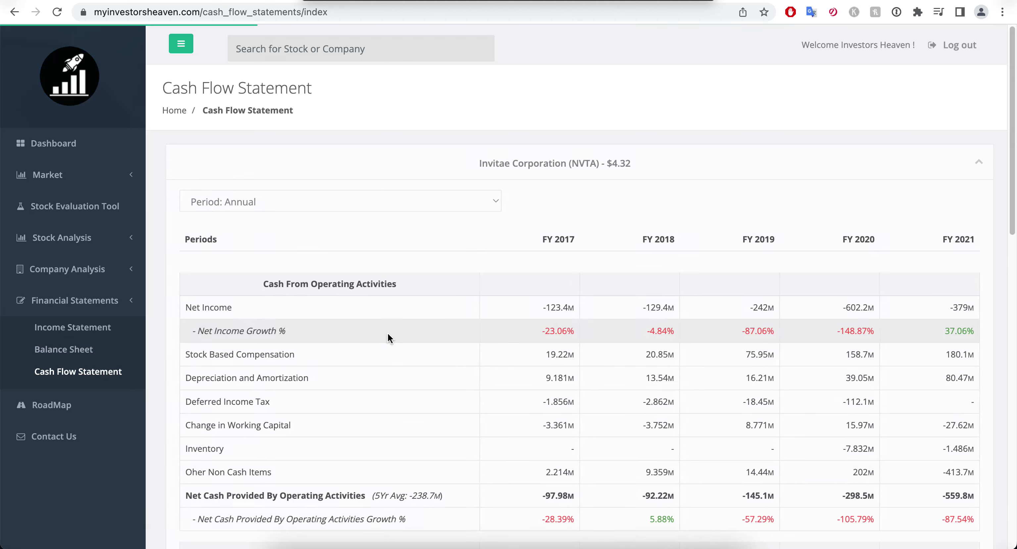
pyautogui.moveTo(533, 302); pyautogui.dragTo(963, 307)
pyautogui.click(963, 306)
pyautogui.scroll(-5, 955, 300)
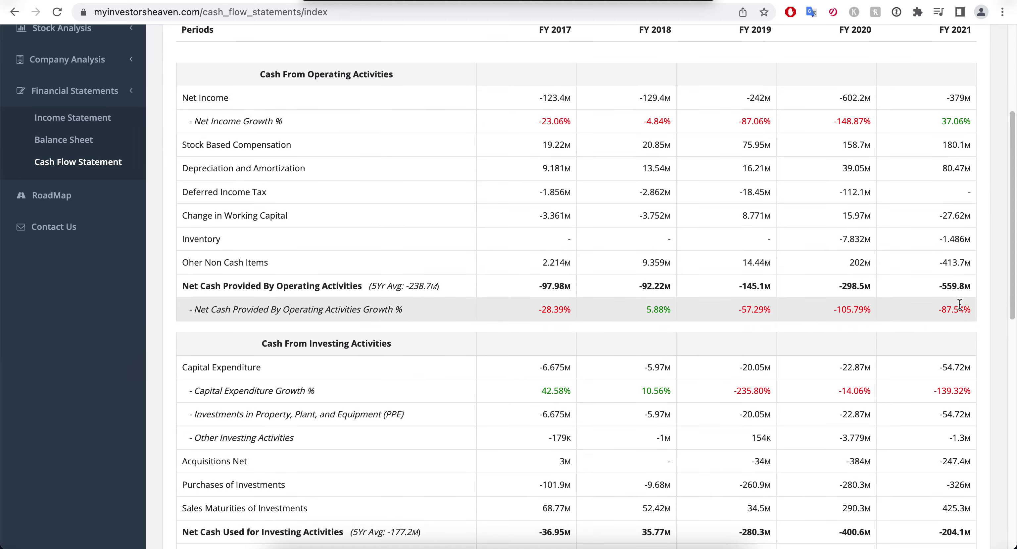
pyautogui.moveTo(964, 288); pyautogui.dragTo(968, 289)
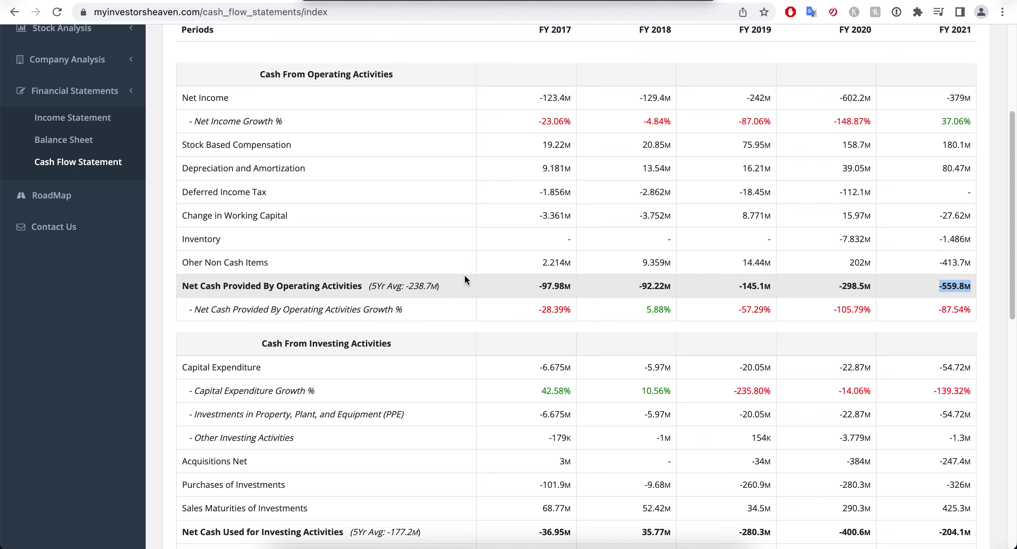
pyautogui.scroll(-2, 464, 277)
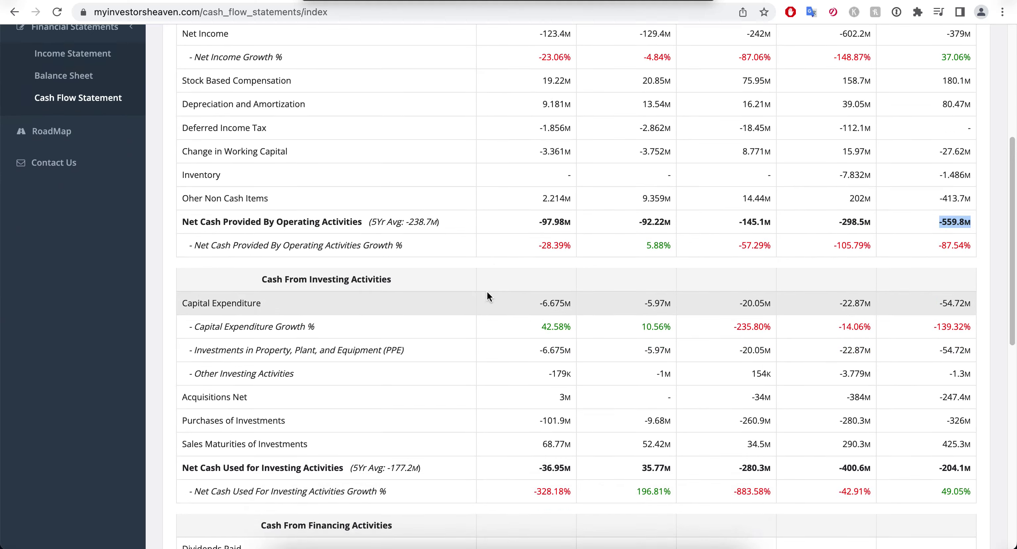
pyautogui.scroll(-2, 486, 291)
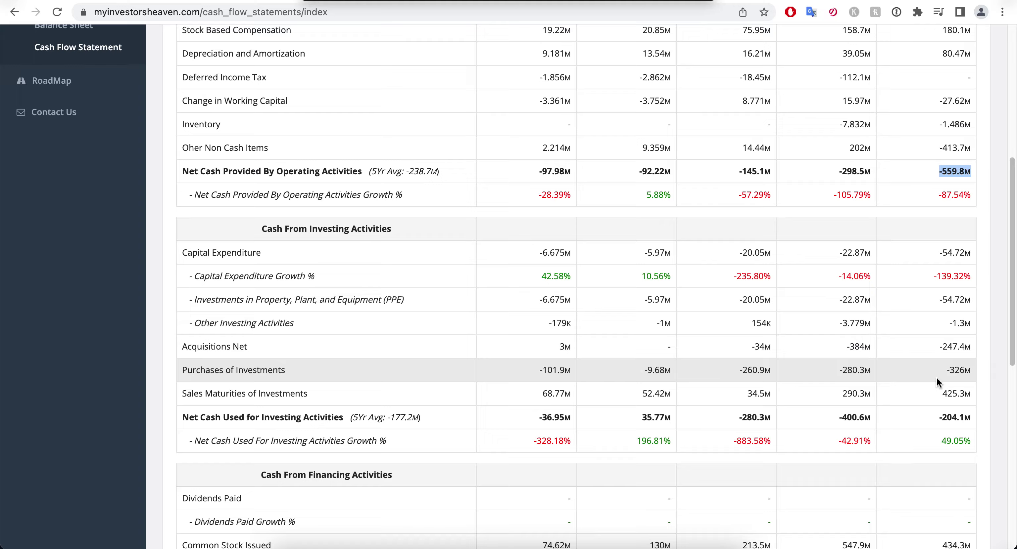
# - Examine the FY 2021 financing activities: net cash from financing, Common Stock Issued and Other Financing Activities
pyautogui.scroll(-8, 933, 375)
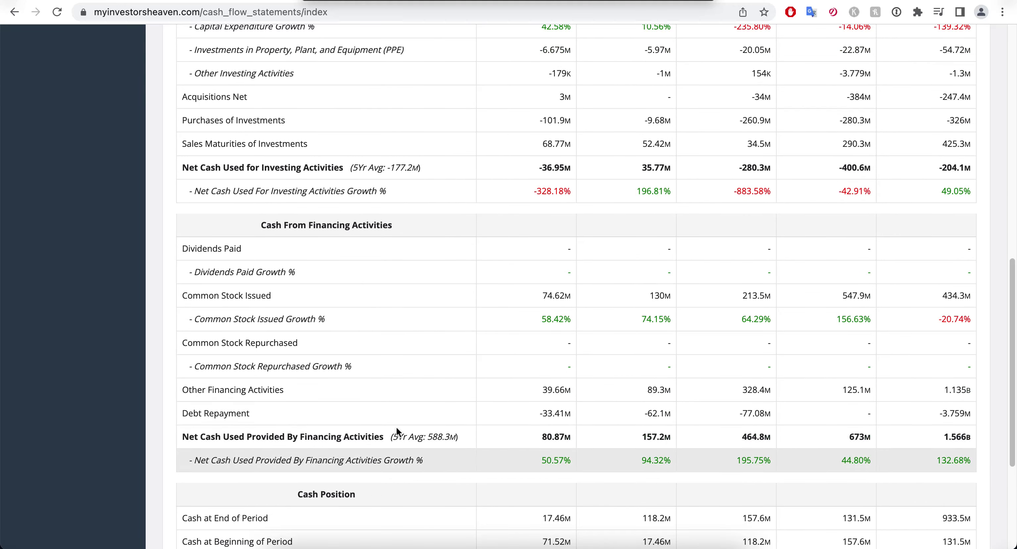
pyautogui.moveTo(962, 438); pyautogui.dragTo(973, 441)
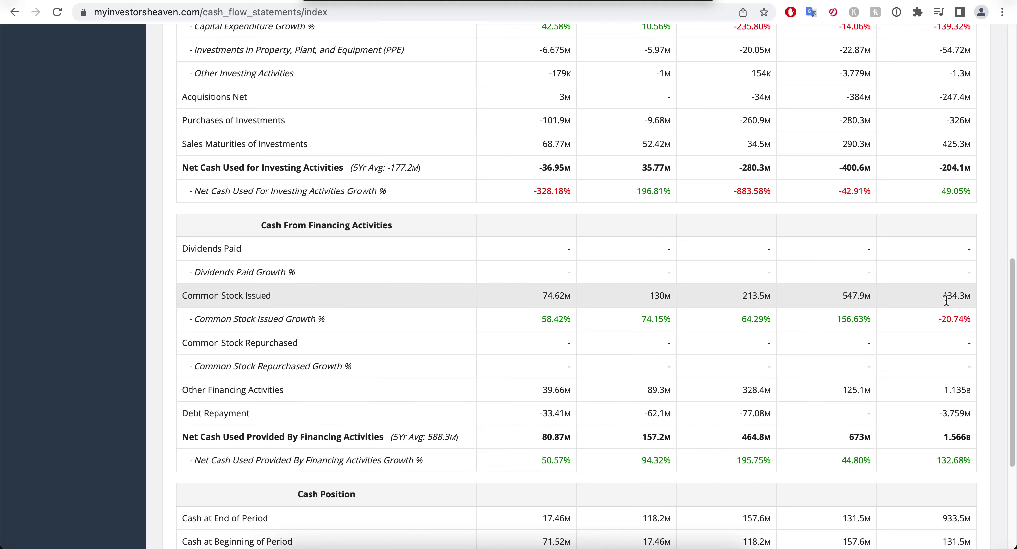
pyautogui.moveTo(942, 296); pyautogui.dragTo(970, 298)
pyautogui.moveTo(942, 391); pyautogui.dragTo(970, 394)
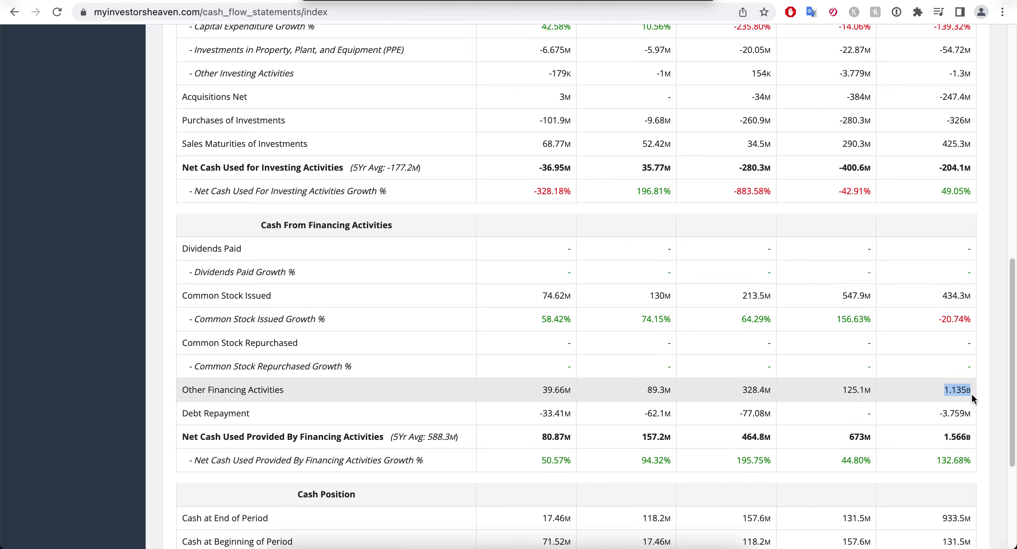
# - Compare the FY 2021 Cash at End of Period with the Free Cash Flow in the Cash Flow Statement
pyautogui.scroll(-4, 969, 393)
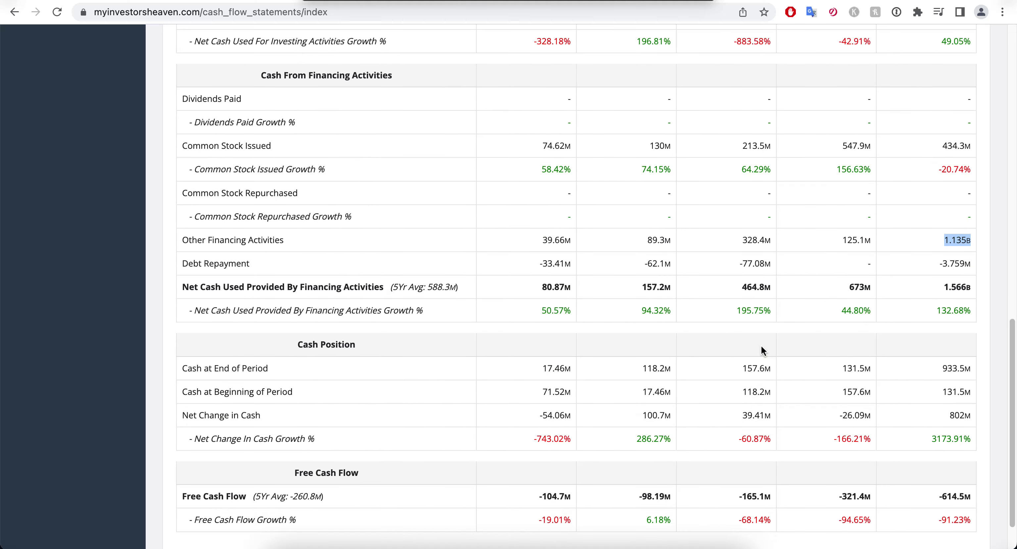
pyautogui.moveTo(942, 368); pyautogui.dragTo(970, 371)
pyautogui.scroll(-2, 944, 370)
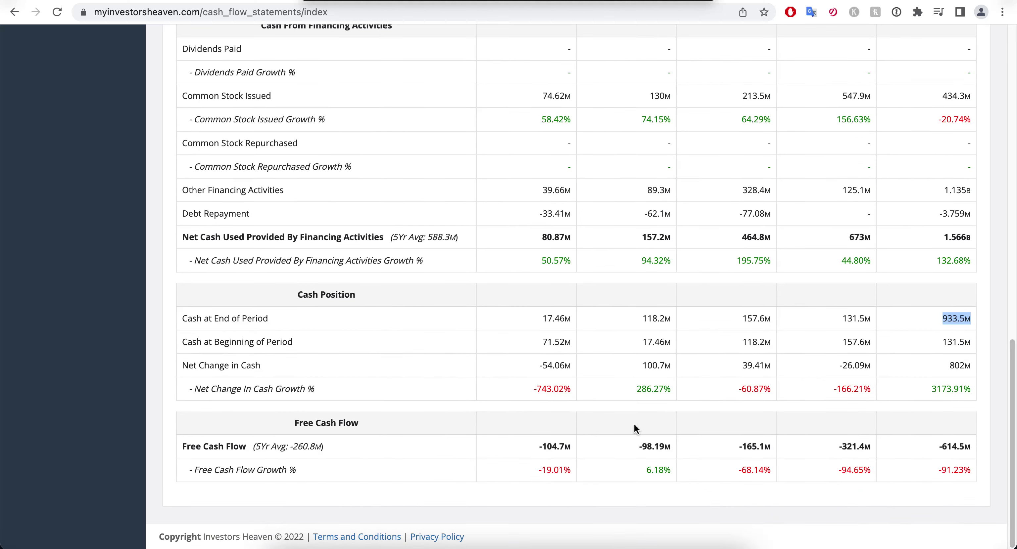
pyautogui.moveTo(499, 447); pyautogui.dragTo(970, 447)
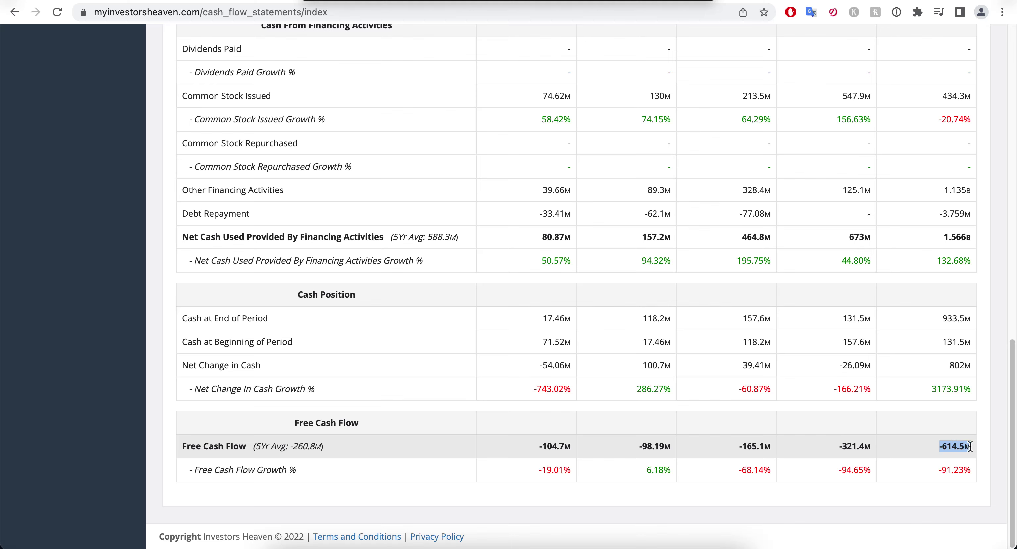
pyautogui.moveTo(940, 318); pyautogui.dragTo(975, 319)
pyautogui.scroll(20, 869, 327)
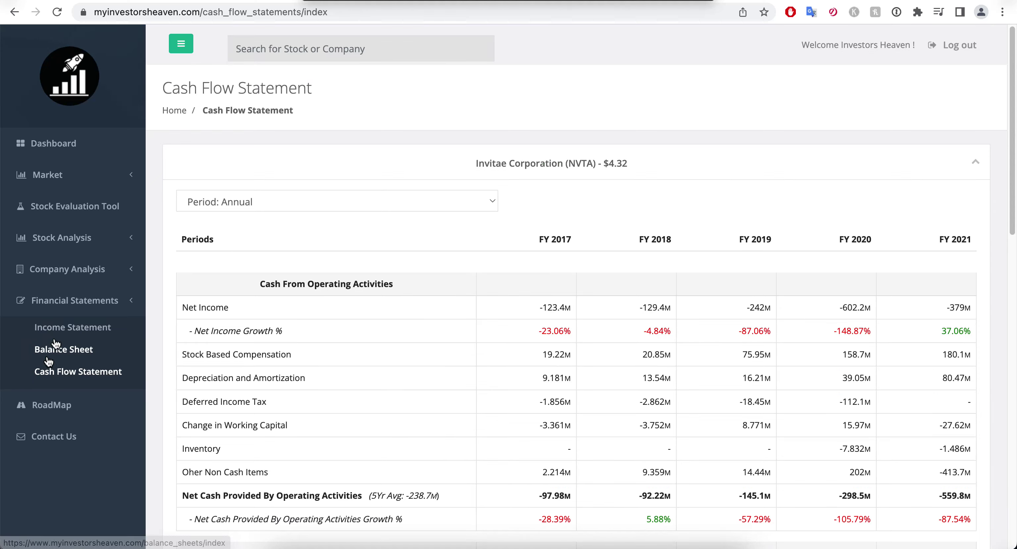
# - Open the Stock Evaluation Tool for Invitae and review its five-year revenue, net income and free cash flow figures
pyautogui.click(78, 217)
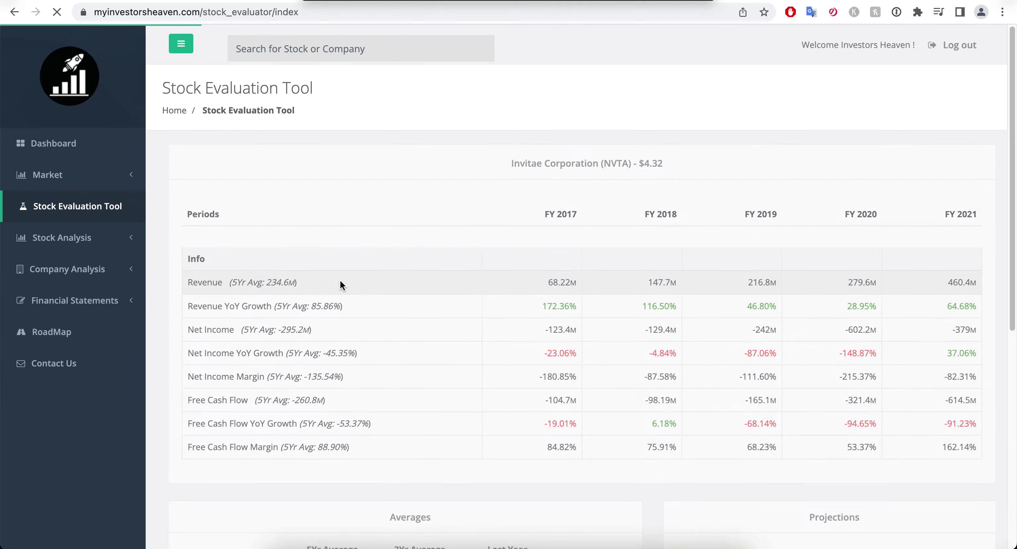
pyautogui.scroll(-3, 455, 282)
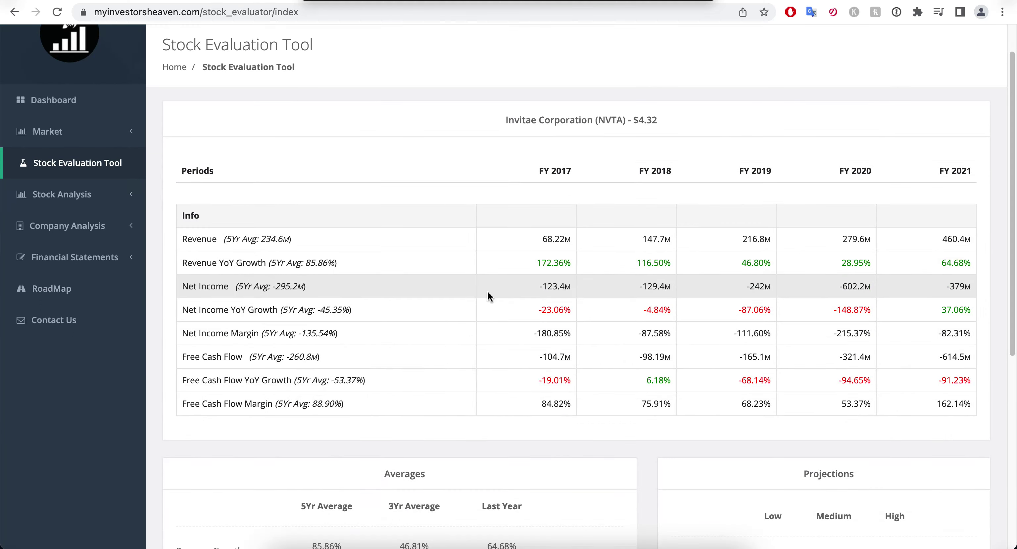
pyautogui.scroll(-2, 487, 291)
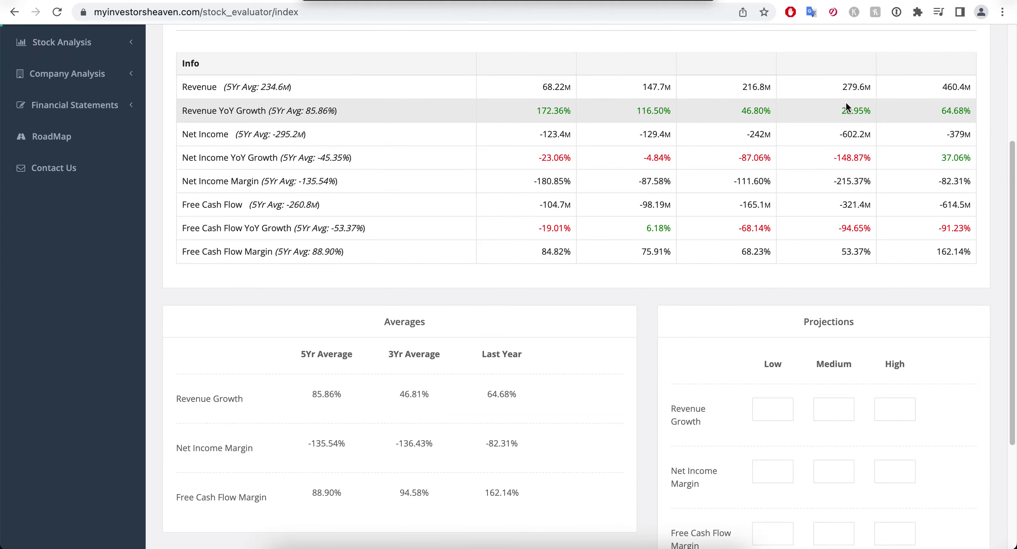
pyautogui.scroll(2, 845, 102)
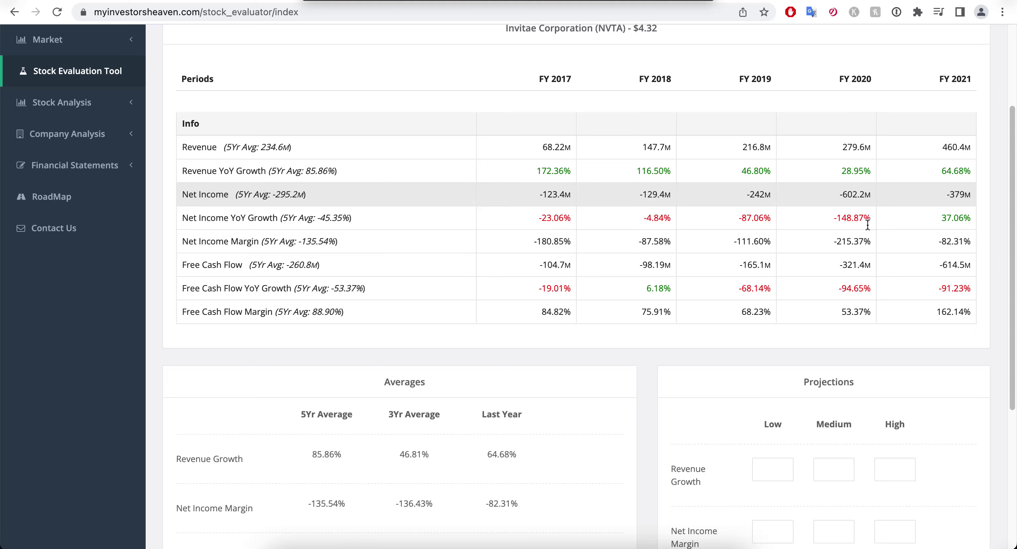
# - Set the Revenue Growth projections to 20 for low, 22 for medium and 25 for high
pyautogui.scroll(-2, 868, 225)
pyautogui.click(756, 389)
pyautogui.scroll(-3, 726, 317)
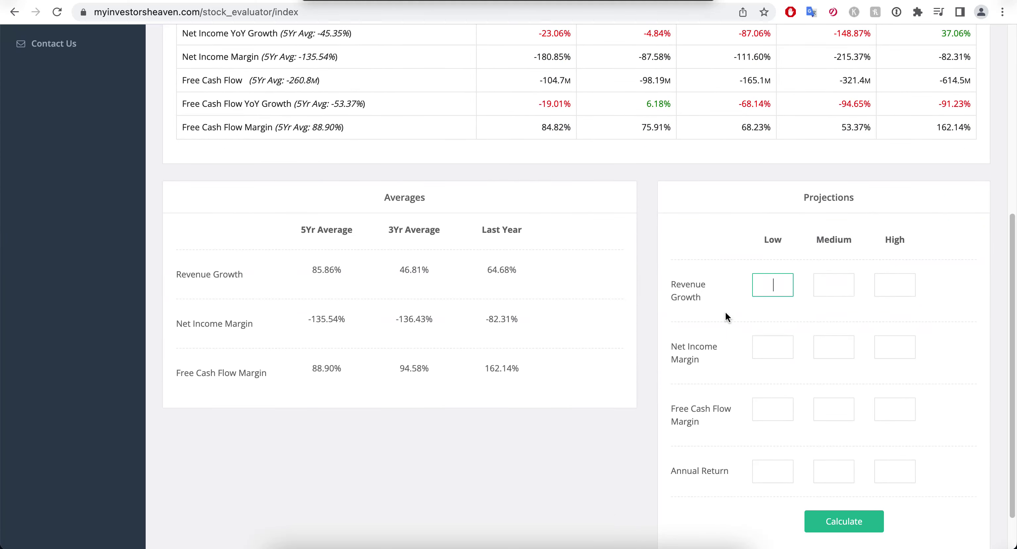
pyautogui.write('20')
pyautogui.press('Tab')
pyautogui.write('22')
pyautogui.press('Tab')
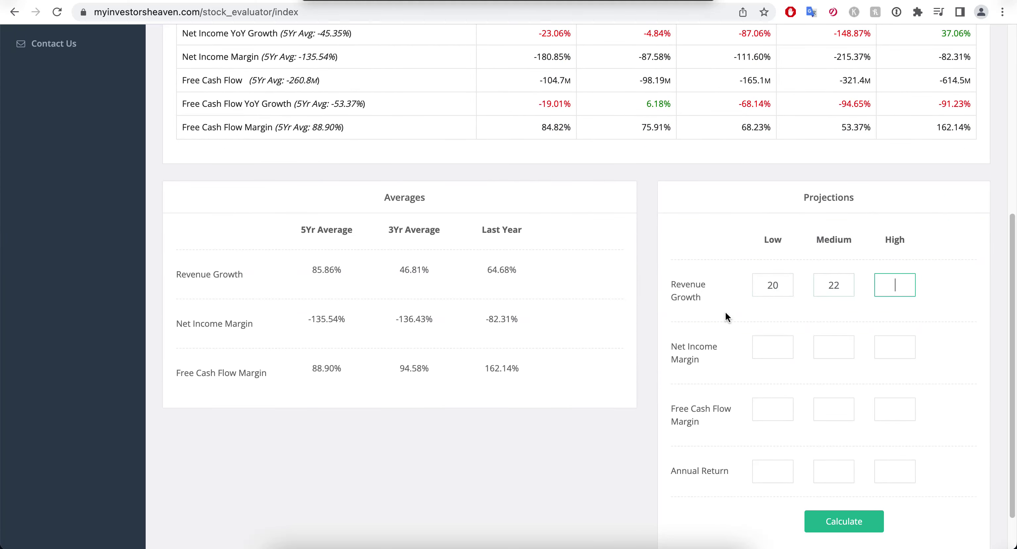
pyautogui.write('25')
pyautogui.press('Tab')
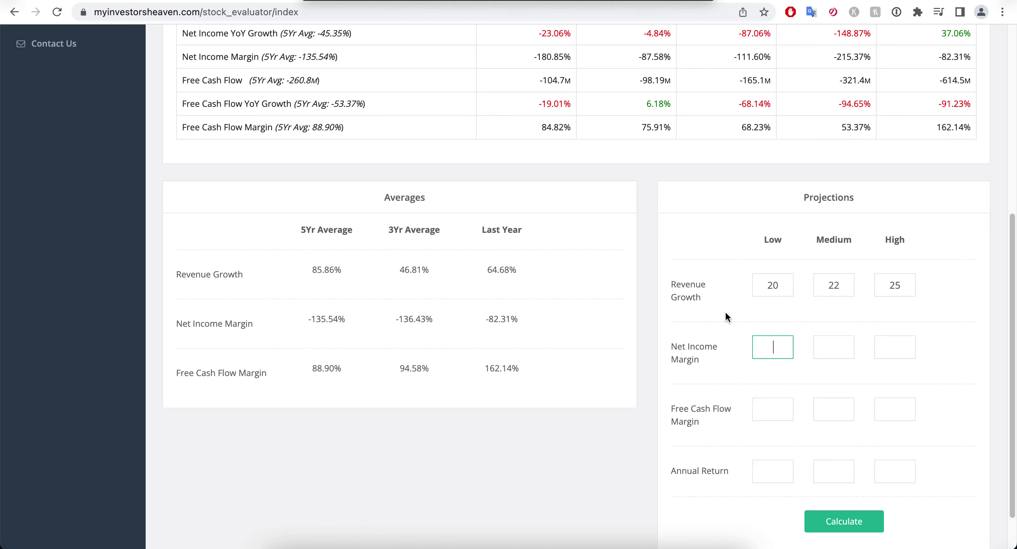
# - Check the historical figures and set the Net Income Margin projections to 1 for low, 3 for medium and 5 for high
pyautogui.scroll(5, 498, 352)
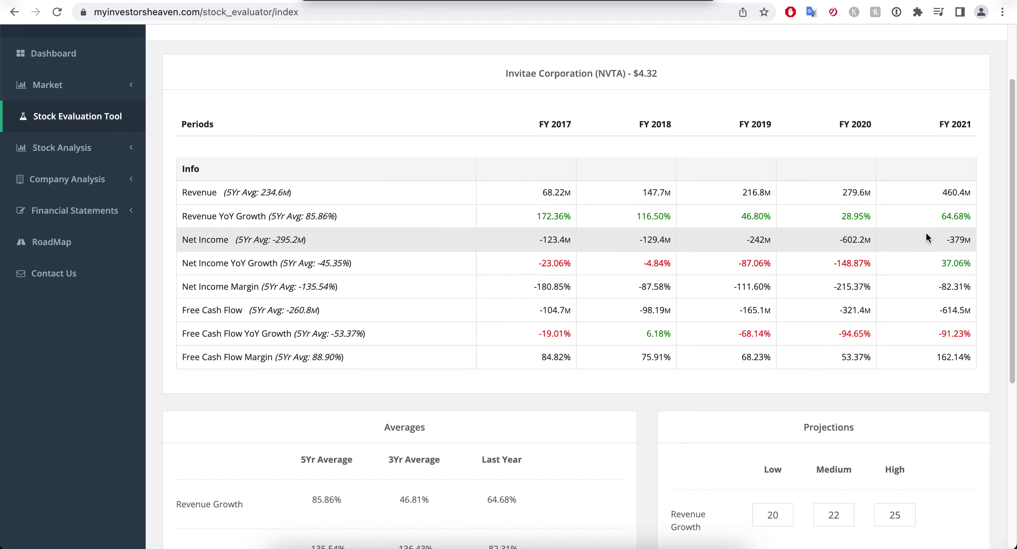
pyautogui.scroll(-5, 893, 320)
pyautogui.click(787, 369)
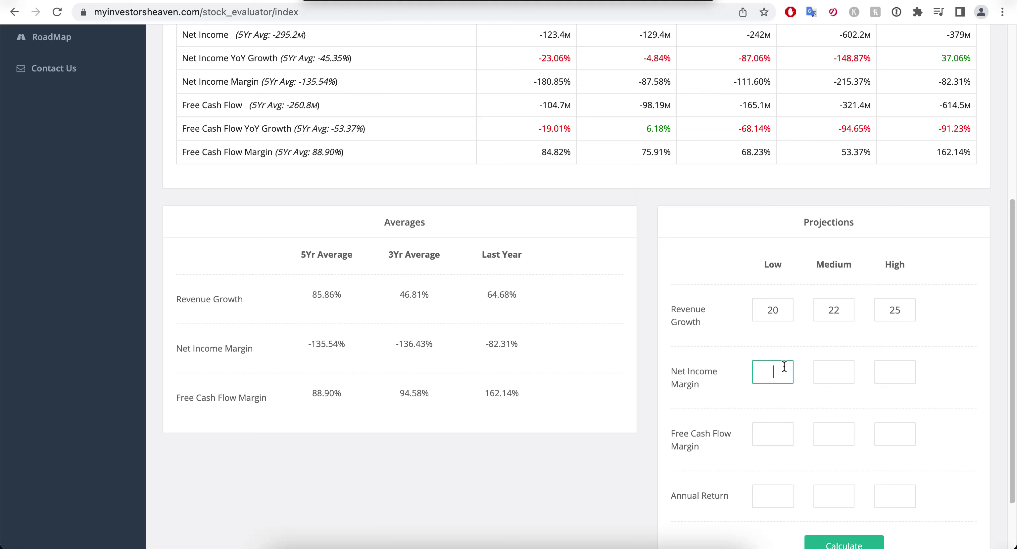
pyautogui.write('1')
pyautogui.press('Tab')
pyautogui.write('3')
pyautogui.press('Tab')
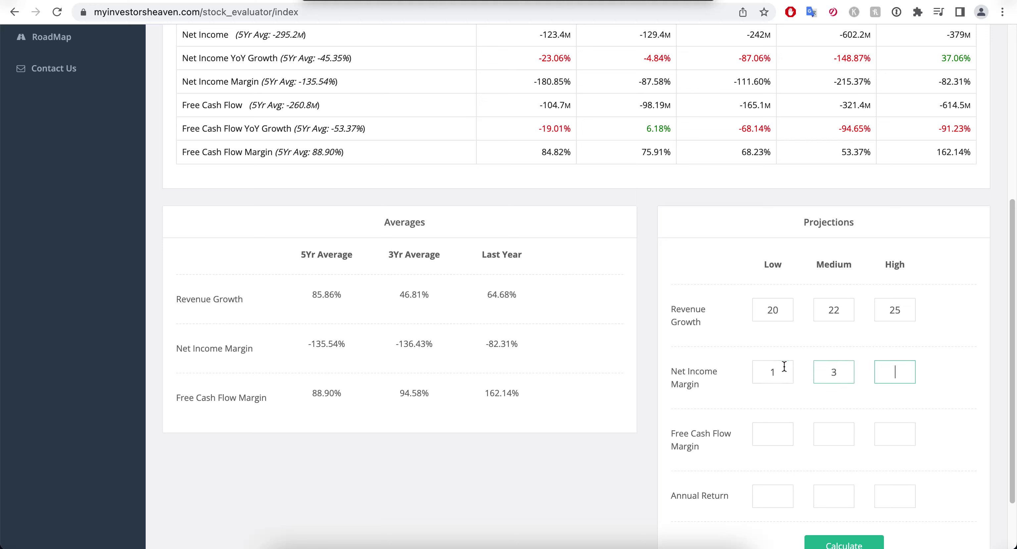
pyautogui.write('5')
pyautogui.press('Tab')
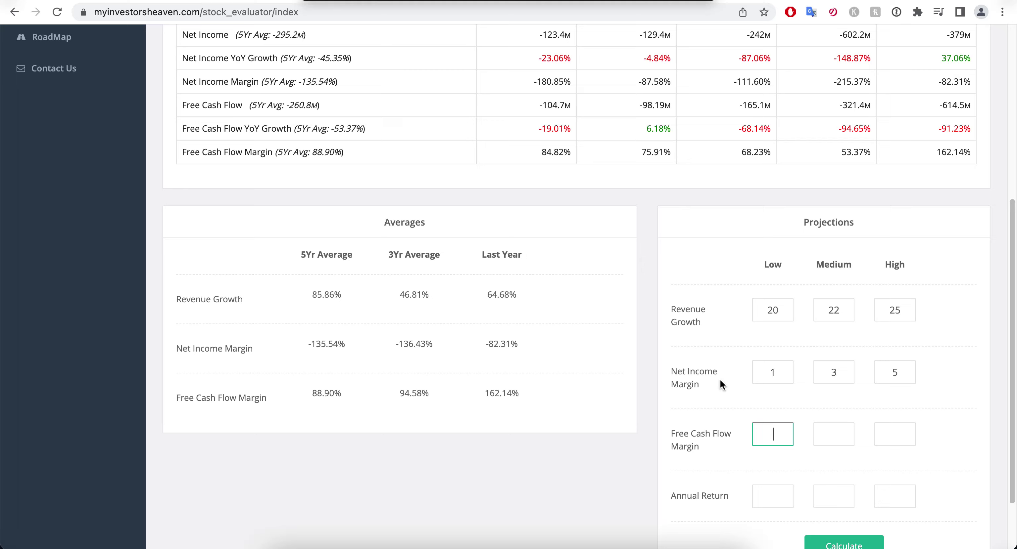
pyautogui.scroll(-3, 928, 276)
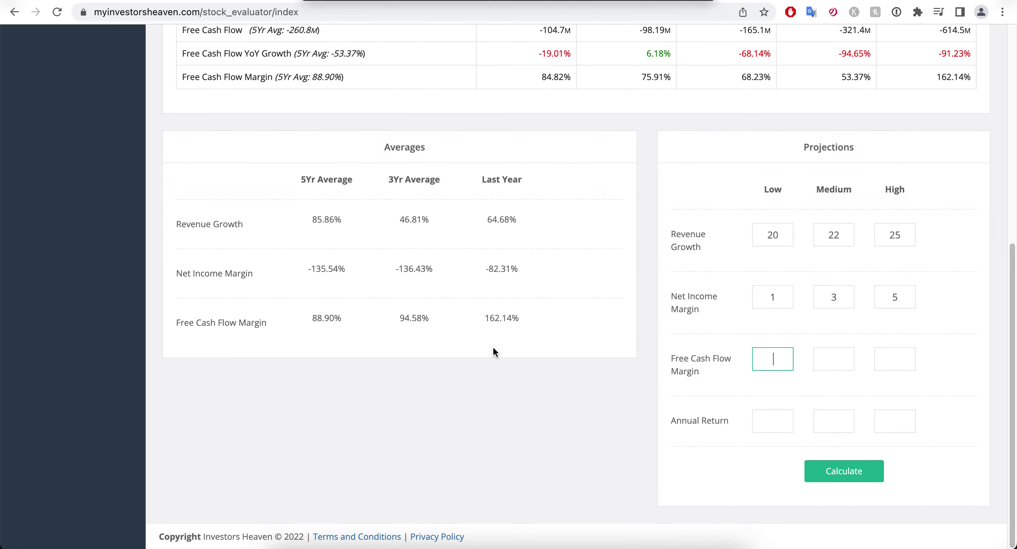
# - Check the historical net income and free cash flow margins, and set the Free Cash Flow Margin projections to 70 low, 80 medium and 90 high
pyautogui.scroll(3, 495, 352)
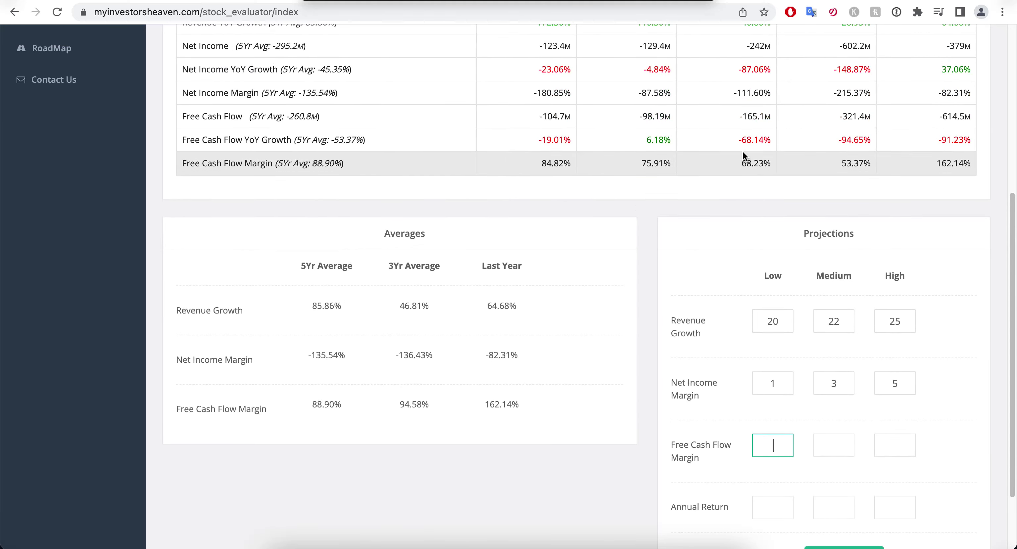
pyautogui.scroll(3, 743, 152)
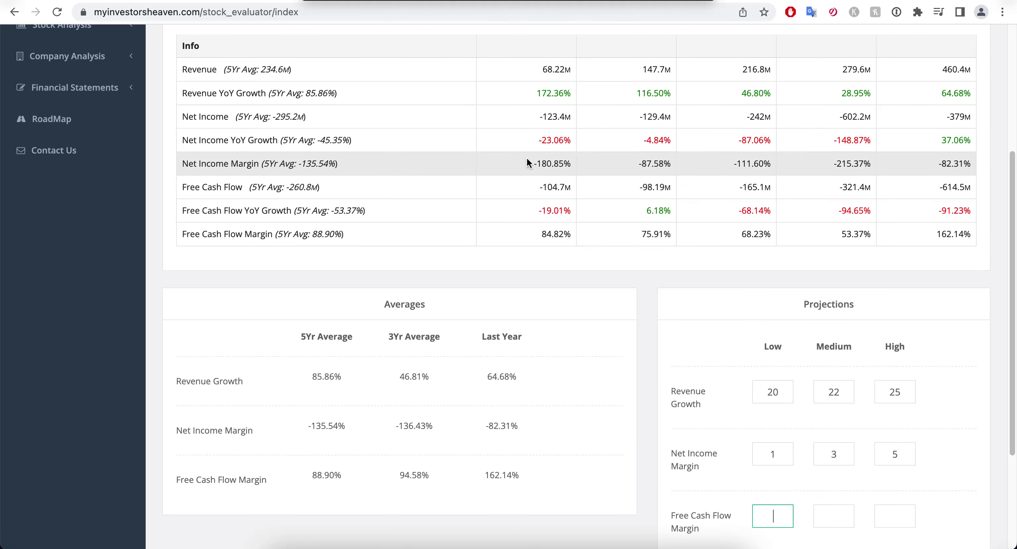
pyautogui.moveTo(537, 117); pyautogui.dragTo(613, 119)
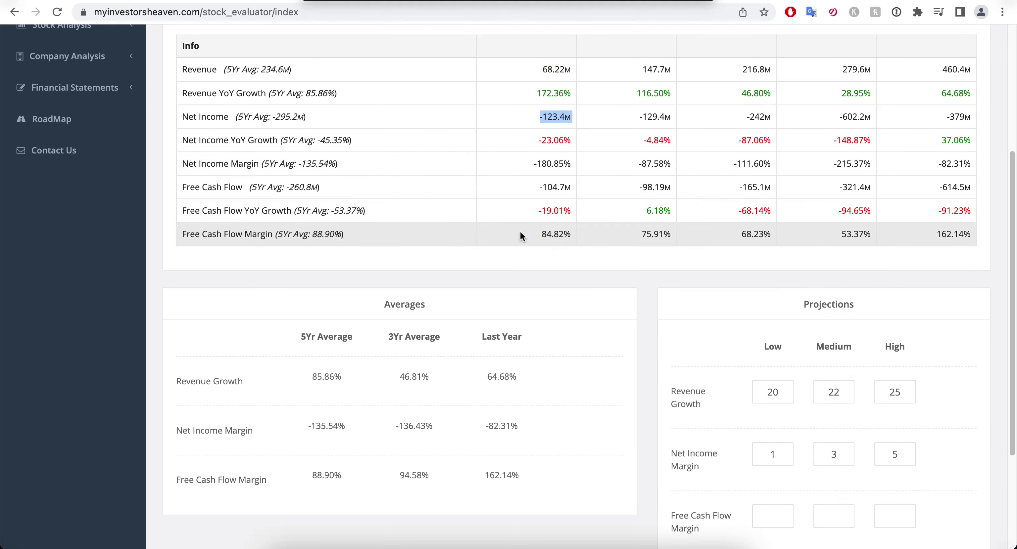
pyautogui.moveTo(519, 232); pyautogui.dragTo(967, 235)
pyautogui.click(967, 235)
pyautogui.scroll(-5, 965, 235)
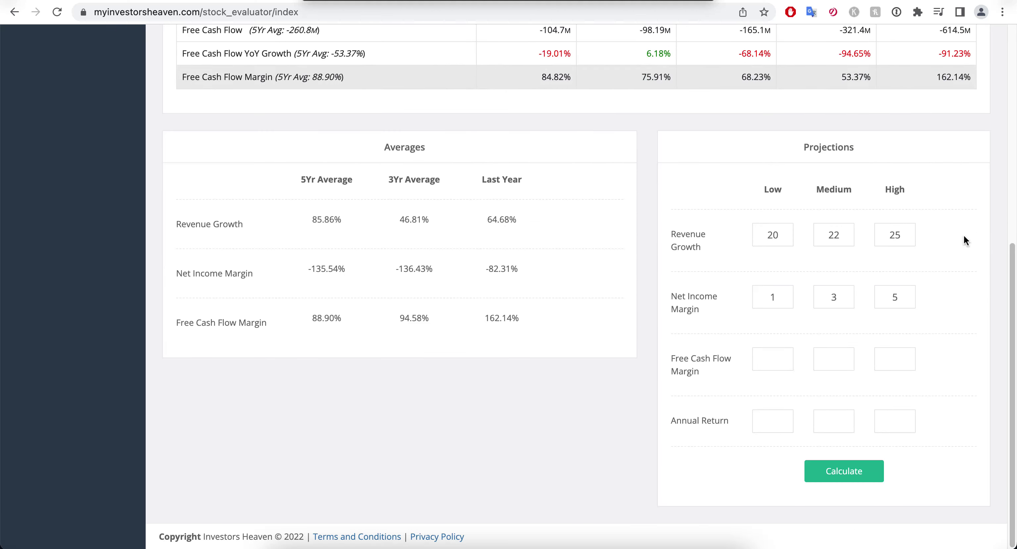
pyautogui.click(771, 364)
pyautogui.write('70')
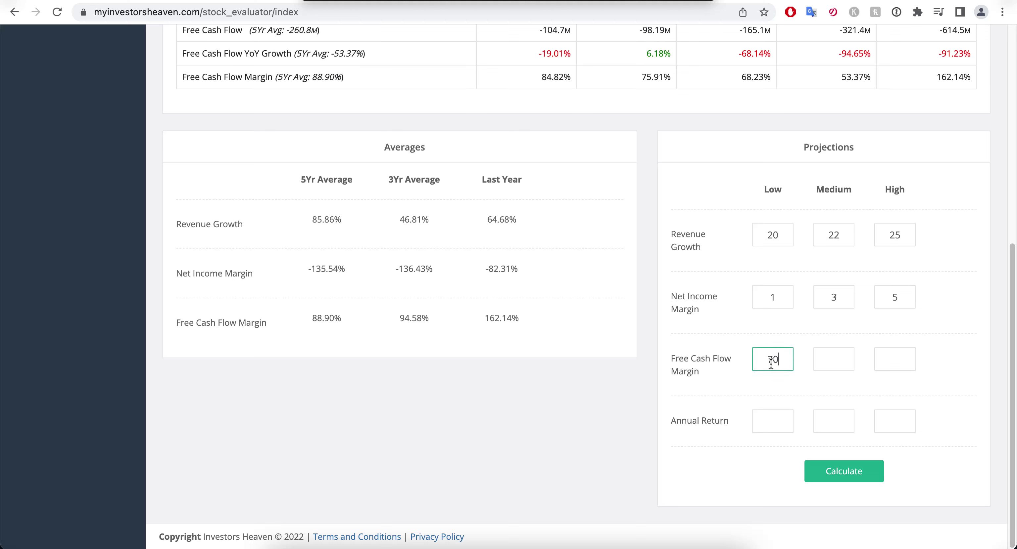
pyautogui.press('Tab')
pyautogui.write('80')
pyautogui.press('Tab')
pyautogui.write('90')
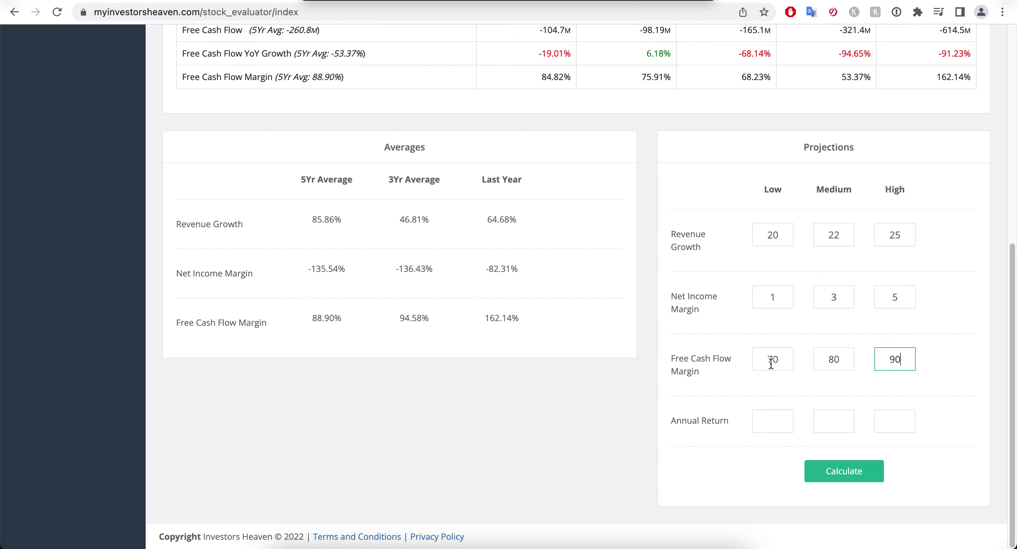
# - Set the Annual Return to 13 for low, medium and high, and calculate the projection results
pyautogui.write('13')
pyautogui.press('Tab')
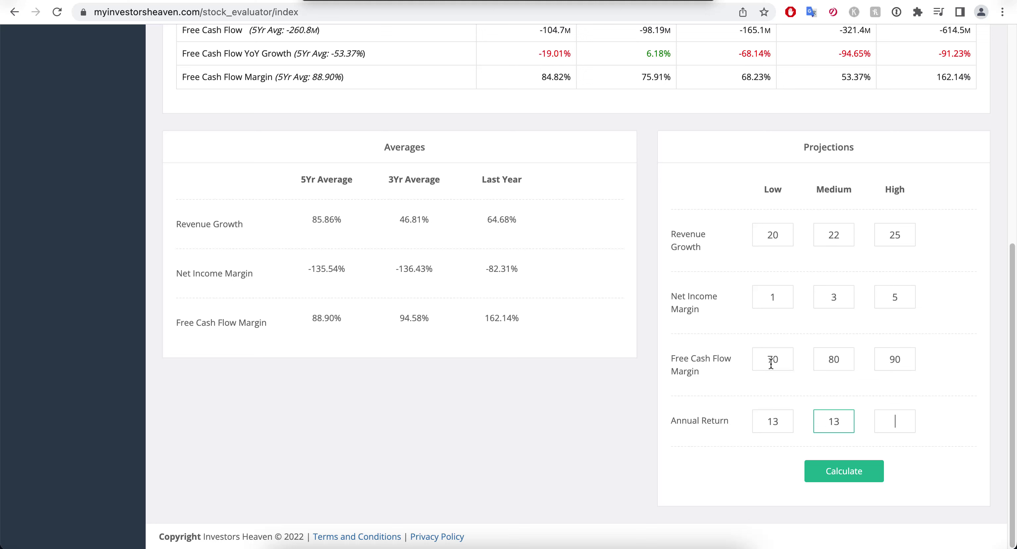
pyautogui.write('13')
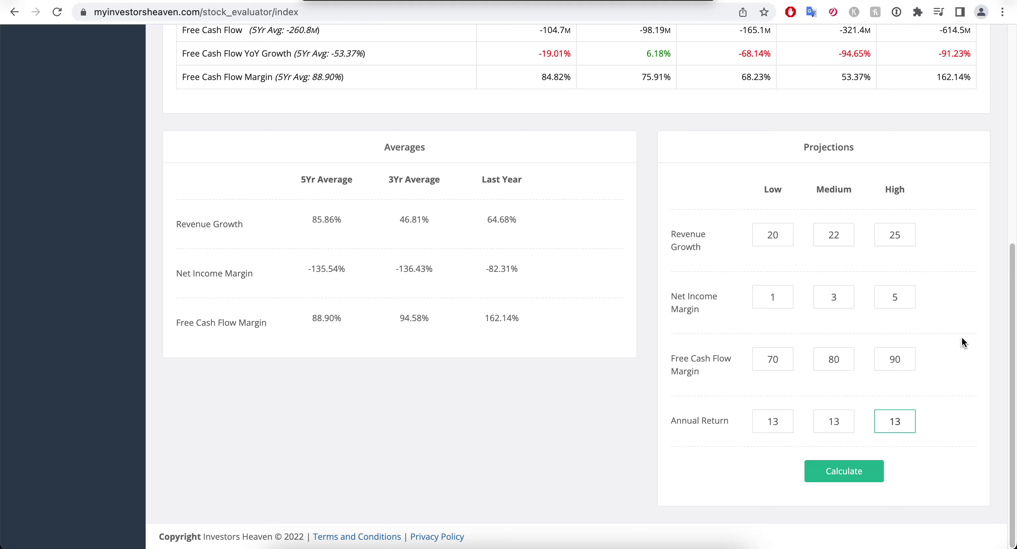
pyautogui.click(929, 381)
pyautogui.click(841, 470)
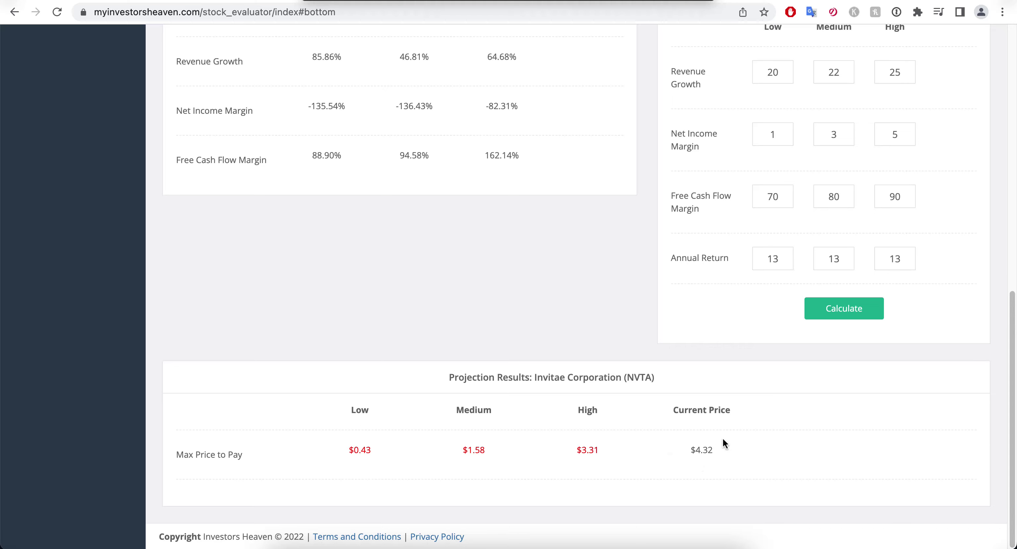
# - Compare the Max Price to Pay results with the five-year financial history, examining Net Income for FY 2017 and FY 2021
pyautogui.scroll(10, 668, 266)
pyautogui.scroll(-8, 668, 266)
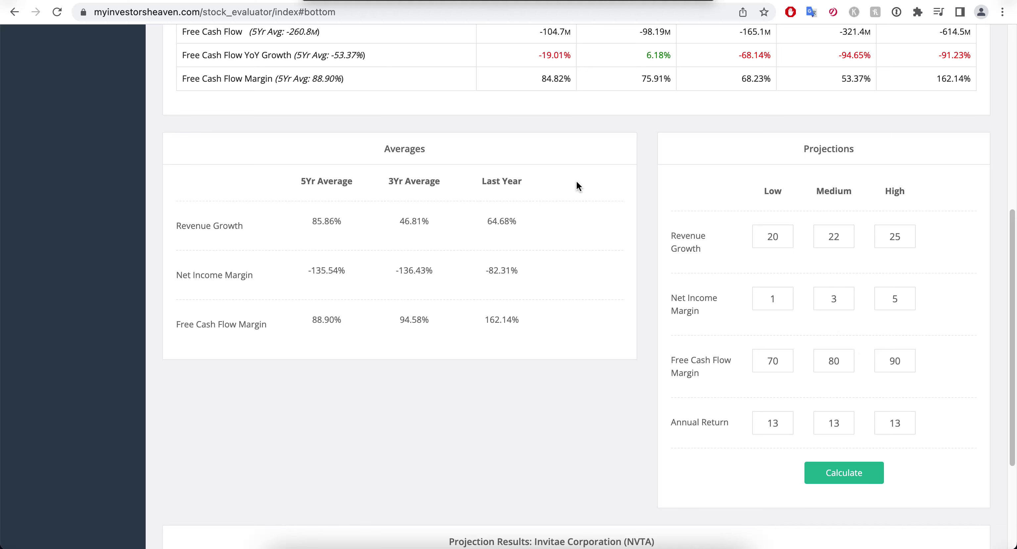
pyautogui.scroll(5, 576, 185)
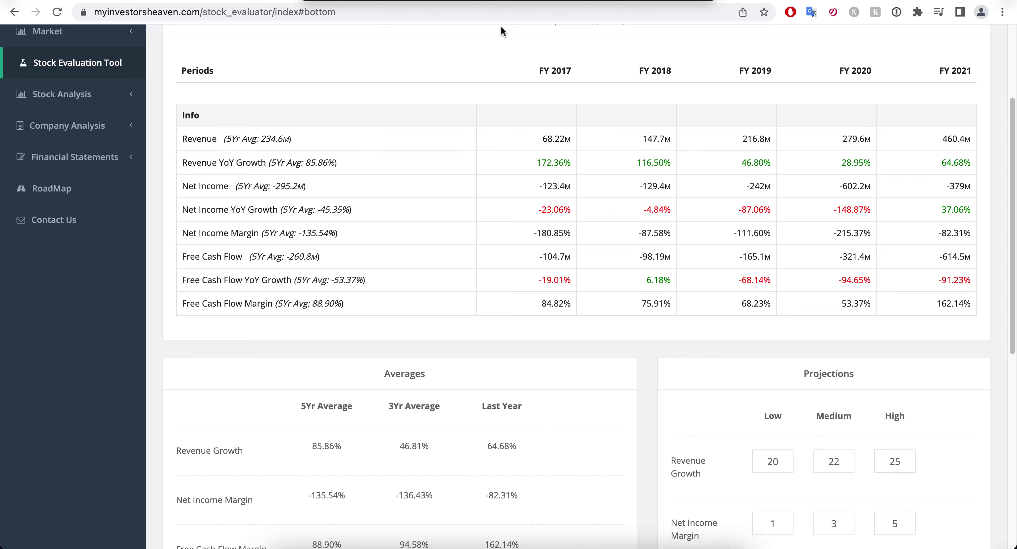
pyautogui.moveTo(534, 186); pyautogui.dragTo(572, 186)
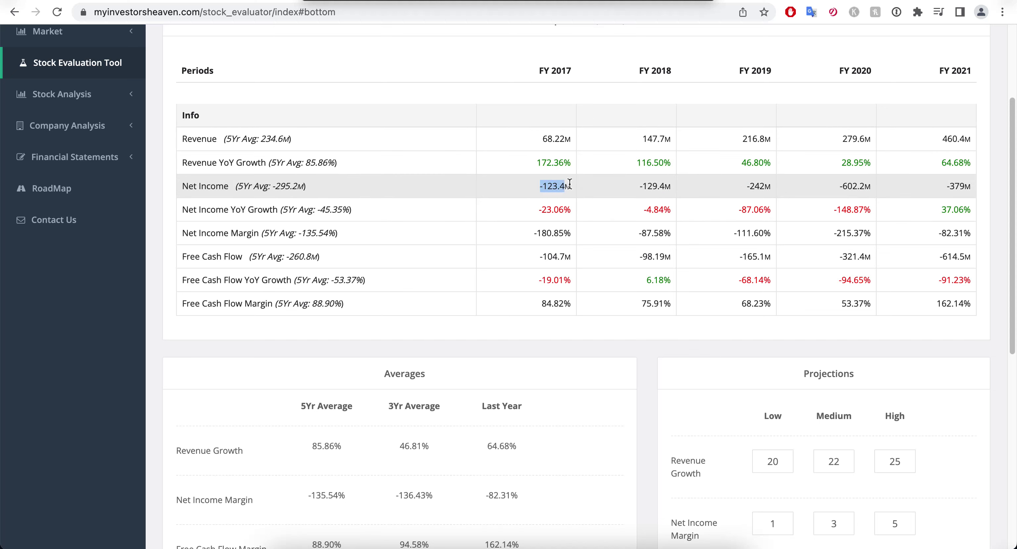
pyautogui.moveTo(942, 186); pyautogui.dragTo(969, 185)
pyautogui.scroll(-8, 971, 188)
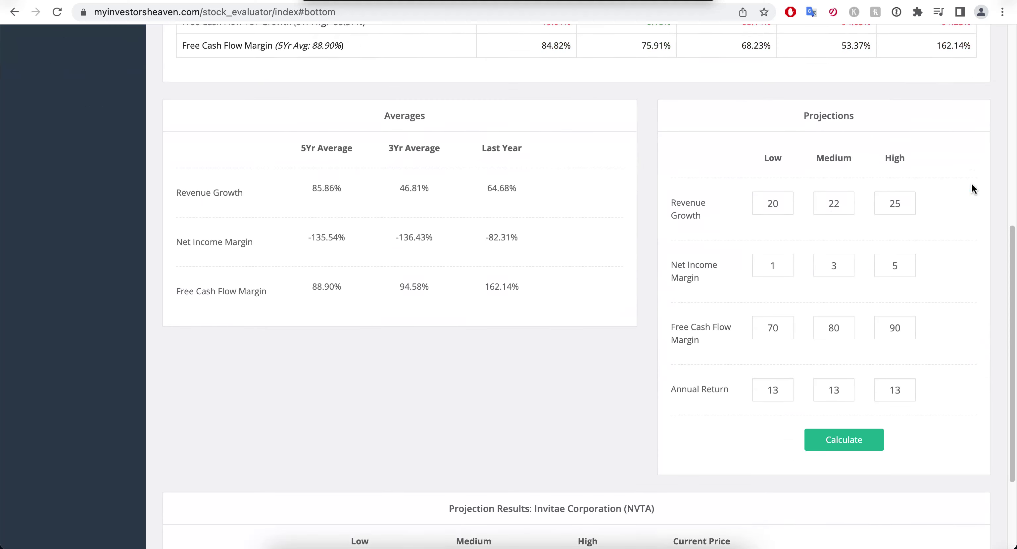
pyautogui.scroll(-3, 972, 184)
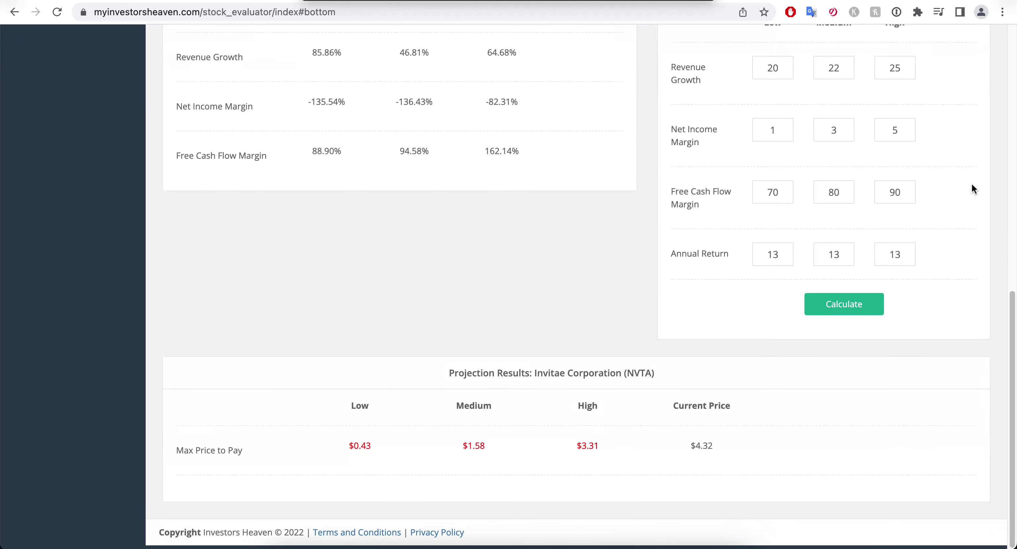
pyautogui.scroll(12, 971, 185)
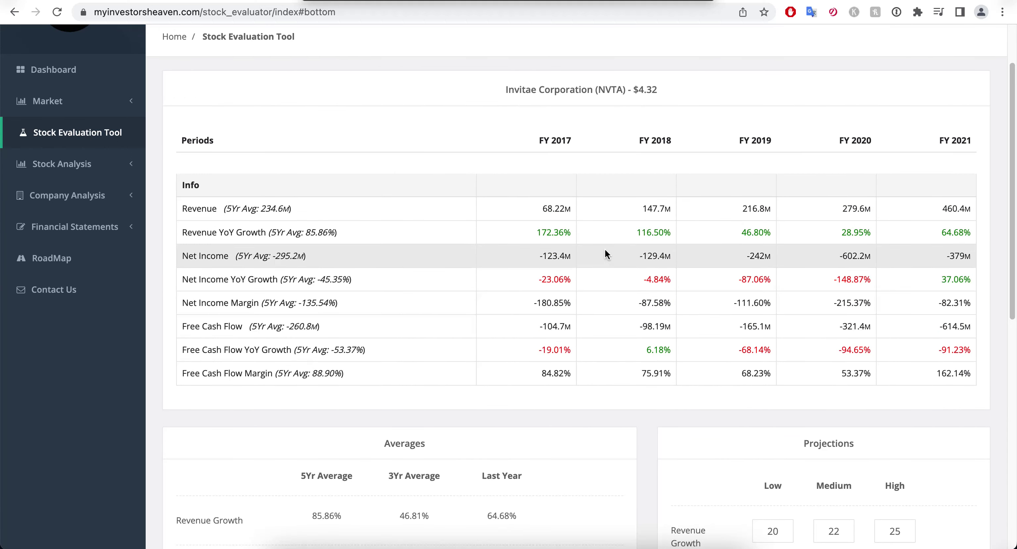
pyautogui.scroll(-4, 605, 249)
pyautogui.scroll(6, 605, 253)
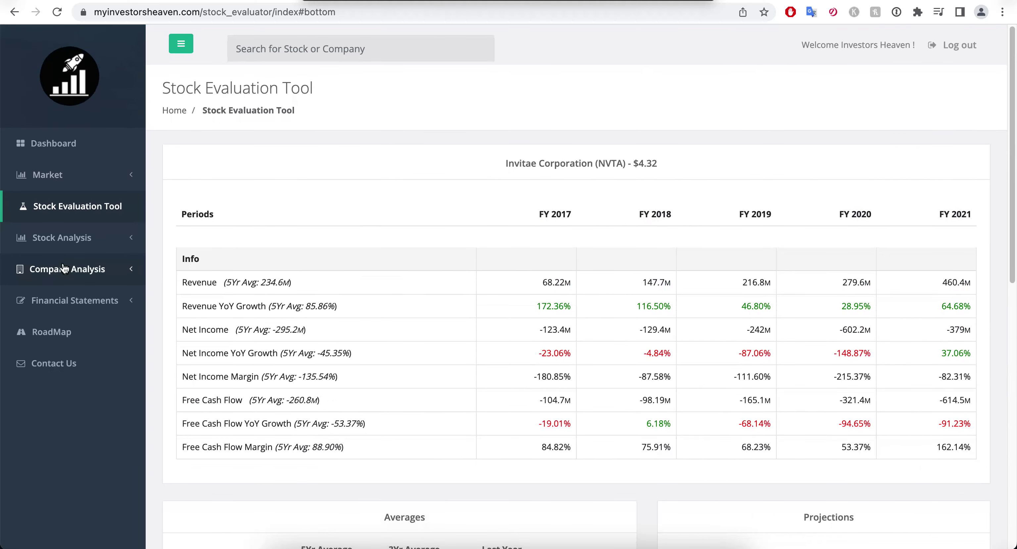
# - Open the Stock Analysis page for Invitae and review its Foundational Metrics and Deep Dive figures
pyautogui.click(67, 269)
pyautogui.click(49, 352)
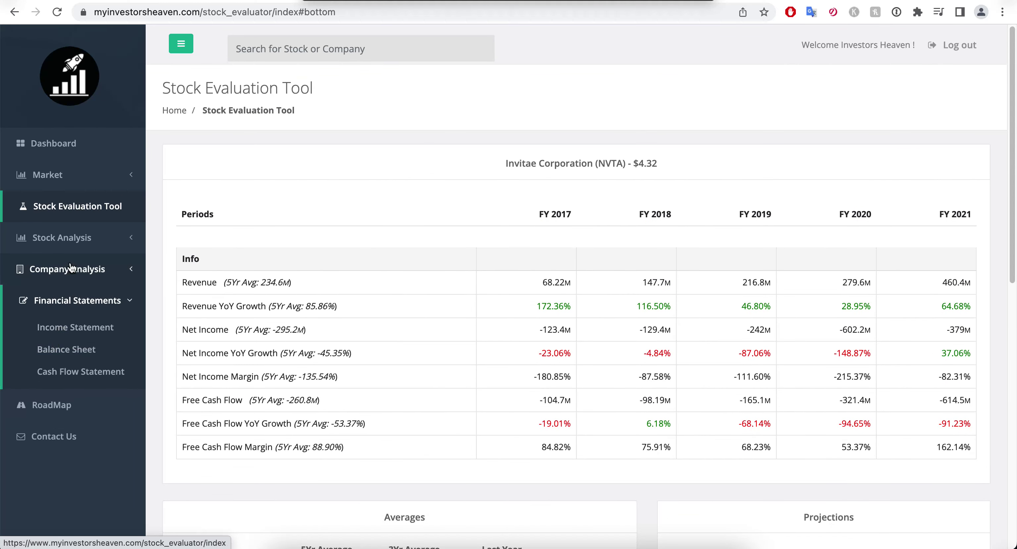
pyautogui.click(63, 238)
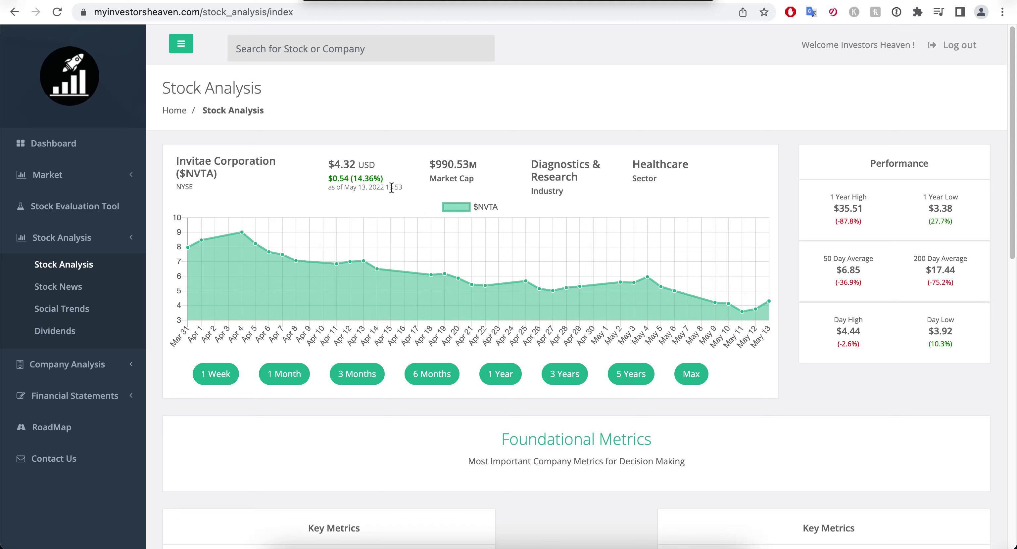
pyautogui.scroll(-10, 572, 277)
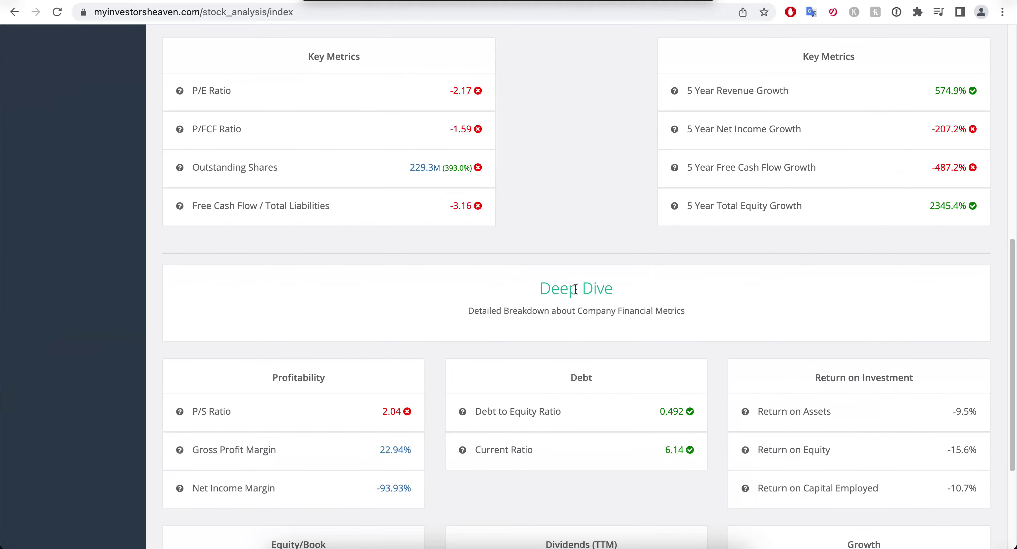
pyautogui.scroll(-3, 552, 283)
pyautogui.scroll(-2, 552, 283)
pyautogui.scroll(15, 551, 281)
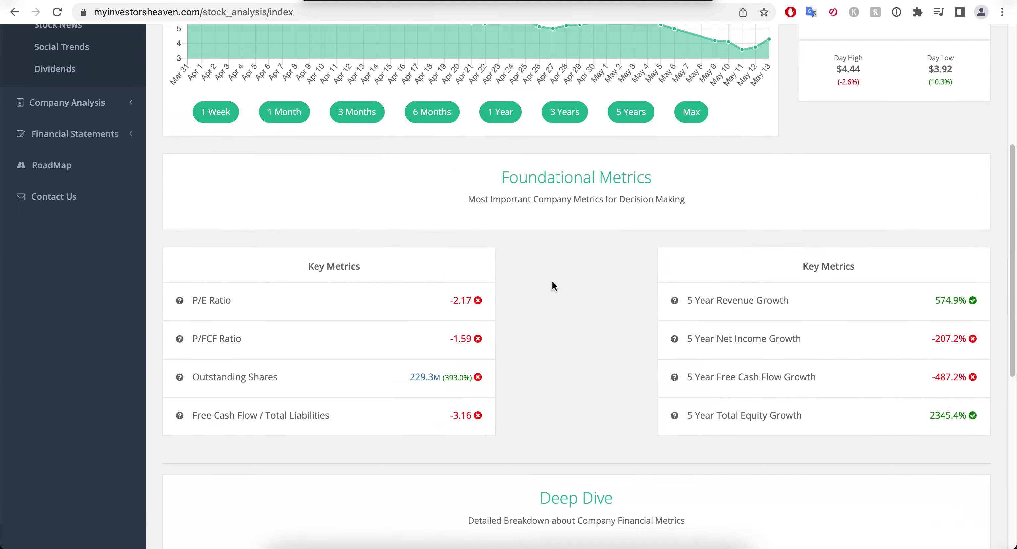